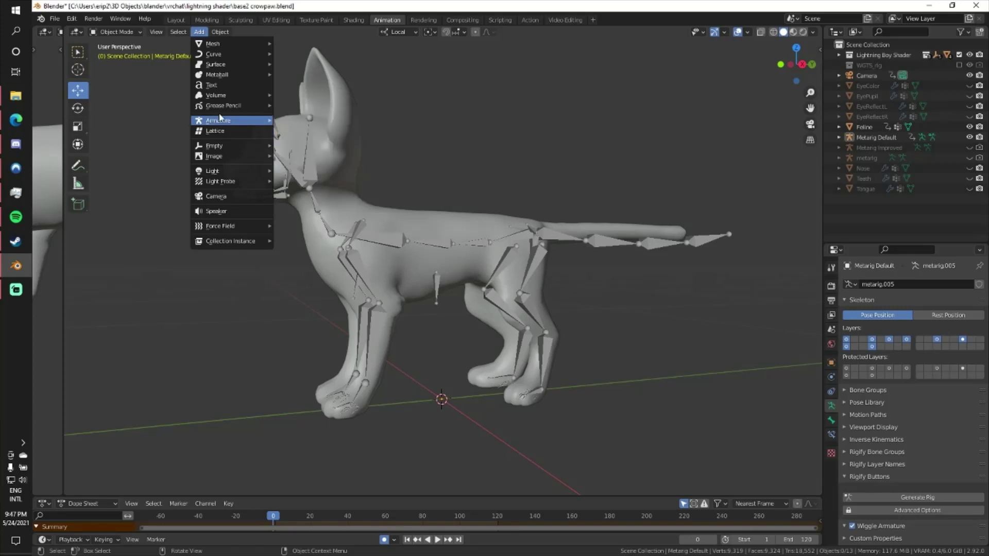
Step: Select the Metarig Default armature inside the cat and orbit to a side-on view
left_click(363, 257)
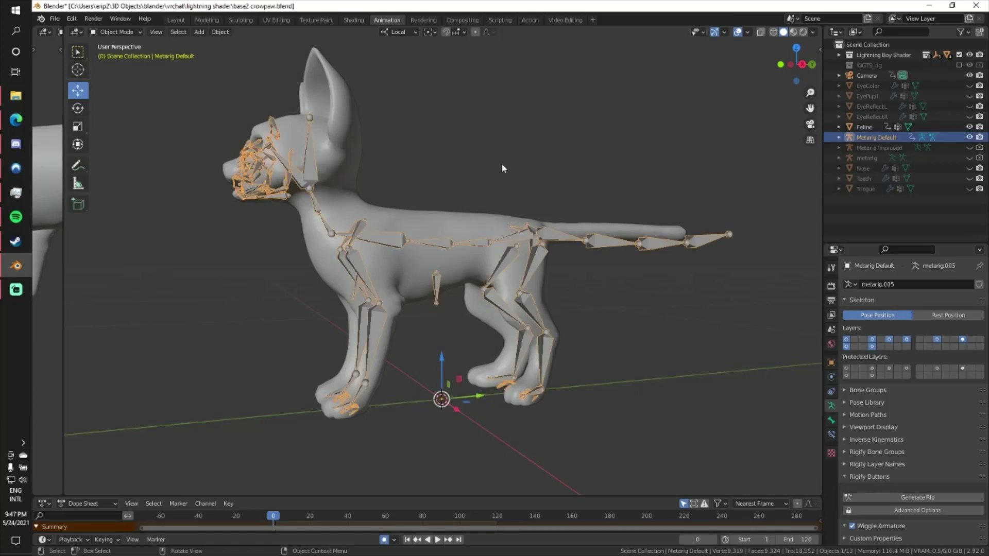
middle_click_drag(510, 167, 490, 169)
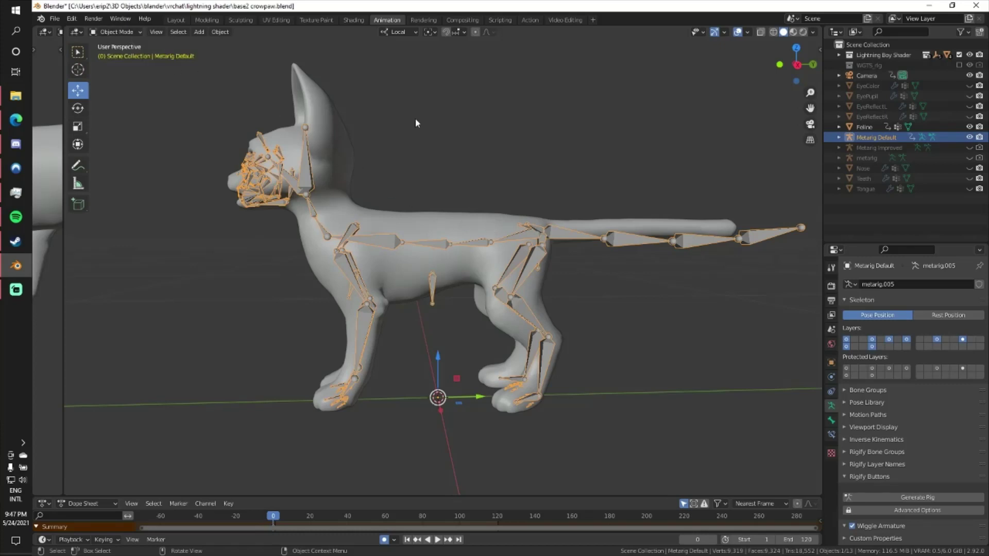
Step: Generate the Rigify rig from Metarig Default, then hide the metarig in the Outliner
left_click(927, 498)
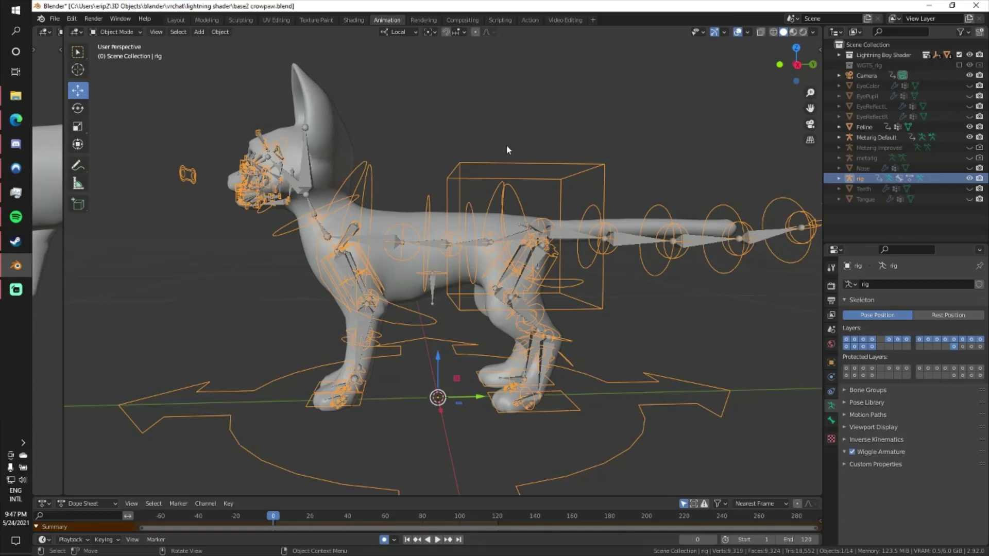
left_click(969, 137)
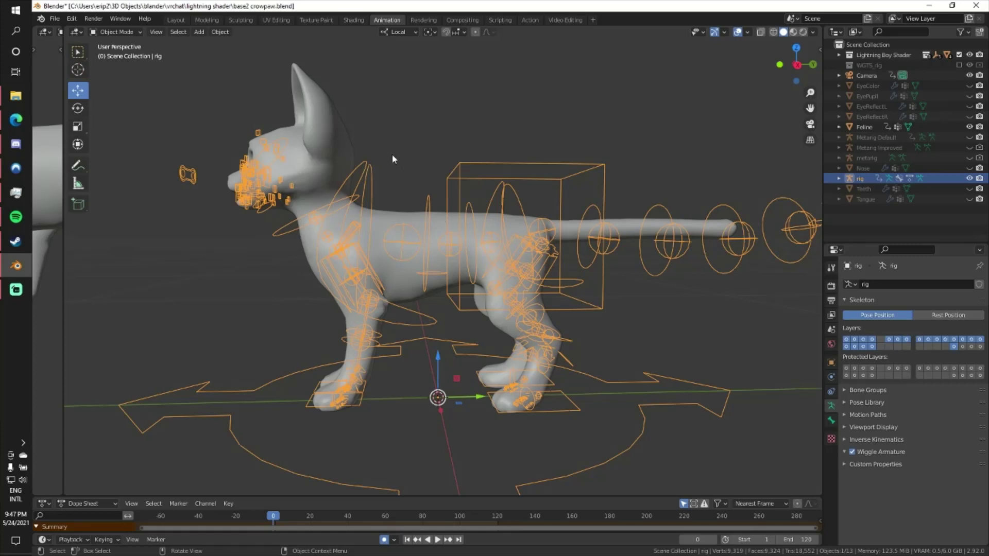
Step: Parent the Feline mesh to the generated rig With Automatic Weights, then select only the rig
left_click(116, 31)
left_click(306, 149)
left_click(475, 174, "shift")
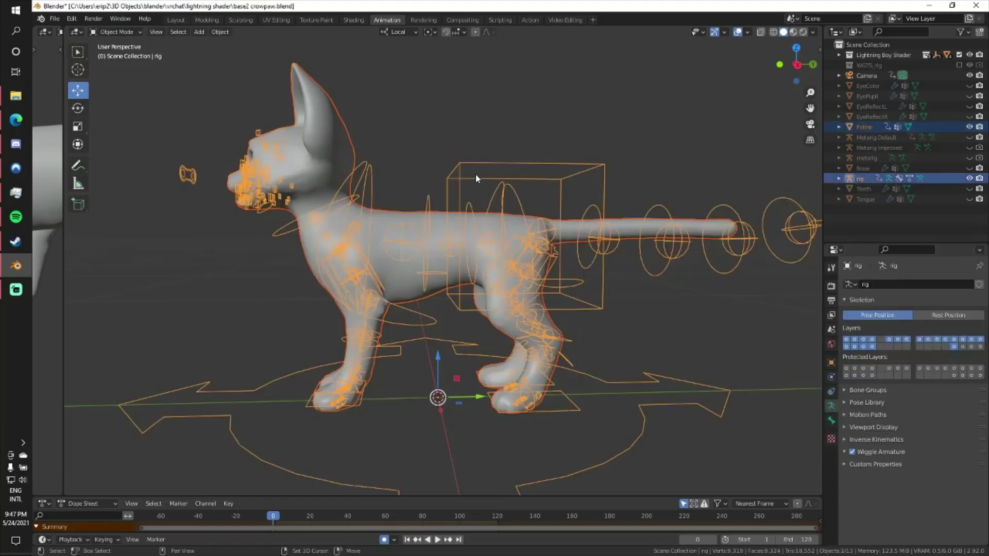
key("ctrl+p")
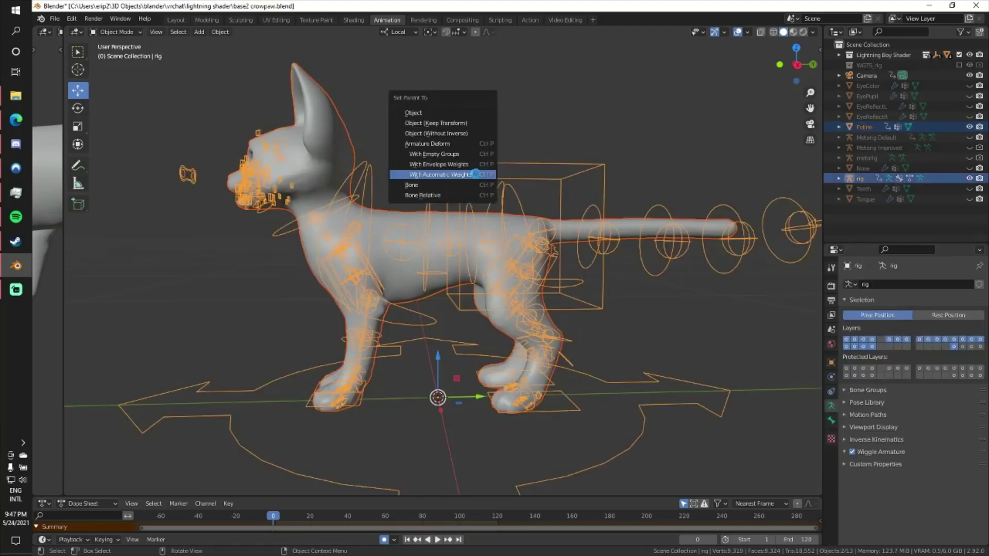
left_click(475, 174)
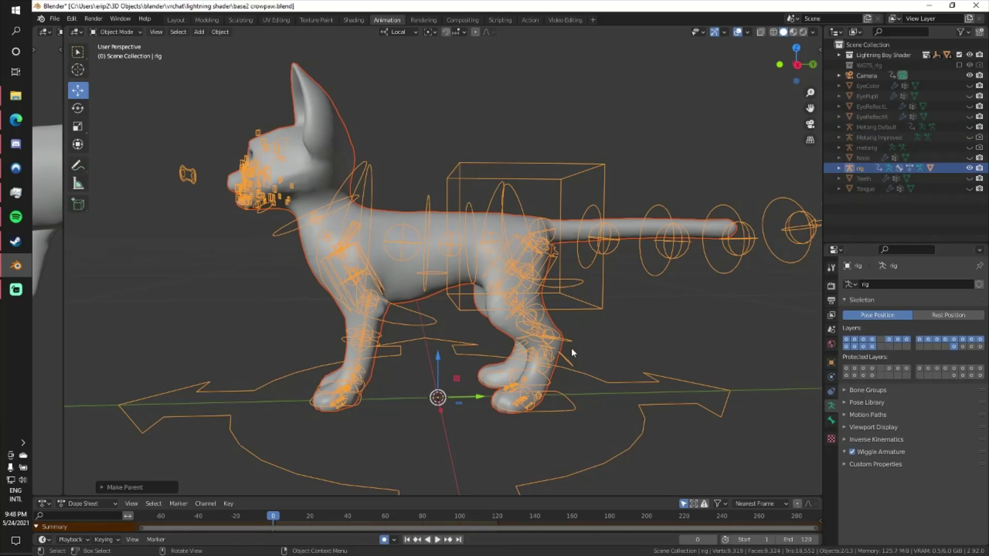
left_click(490, 162)
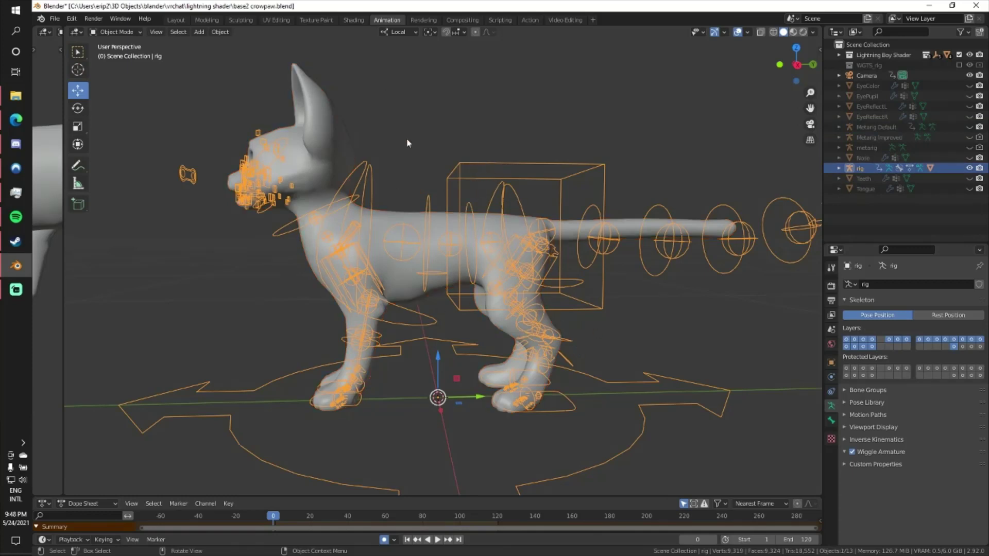
left_click(116, 32)
Step: In Pose Mode, drag the foot_ik.L control forward so the left hind leg bends
left_click(118, 68)
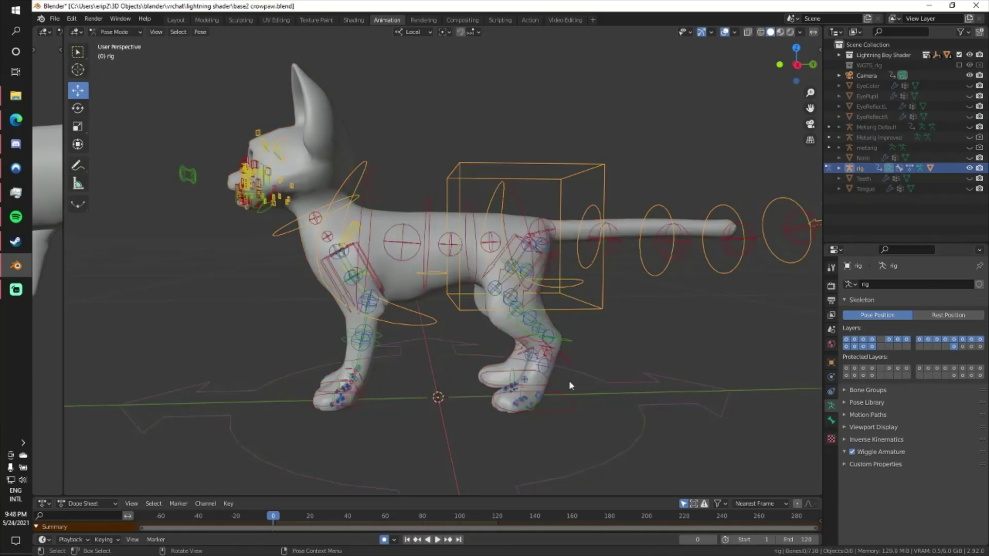
left_click(569, 410)
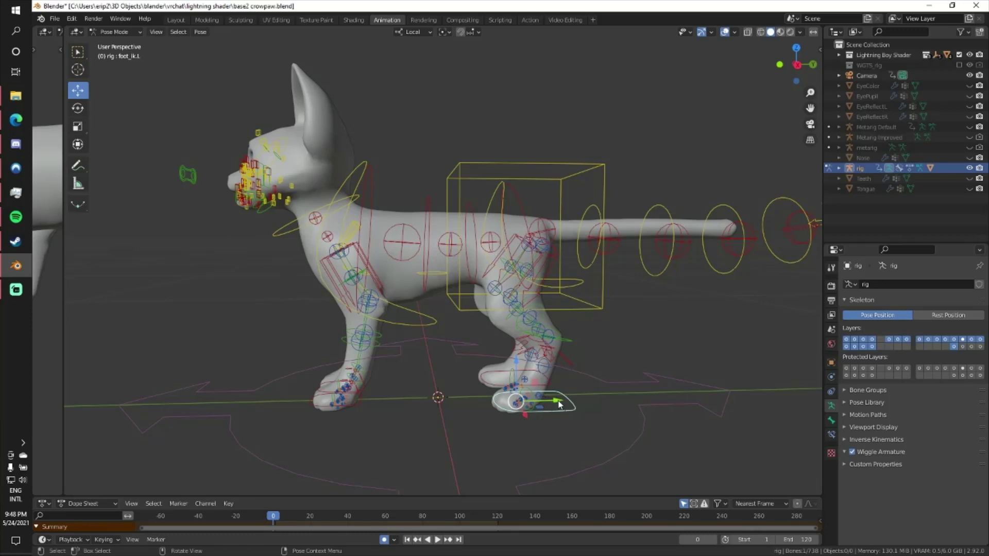
left_click_drag(559, 404, 644, 387)
left_click(626, 353)
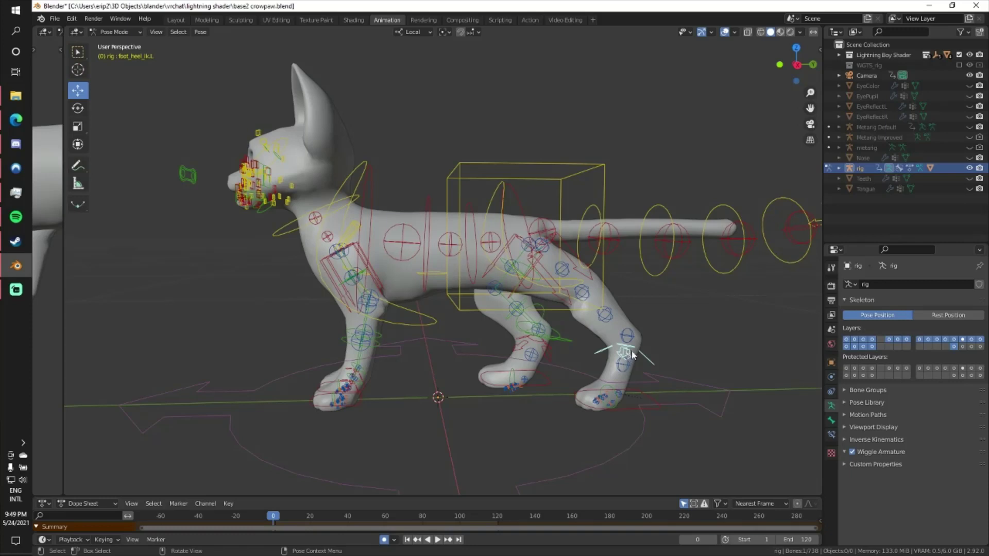
Step: Rotate foot_heel_ik.L to tilt the paw, then move foot_ik.L forward under the belly
left_click(78, 108)
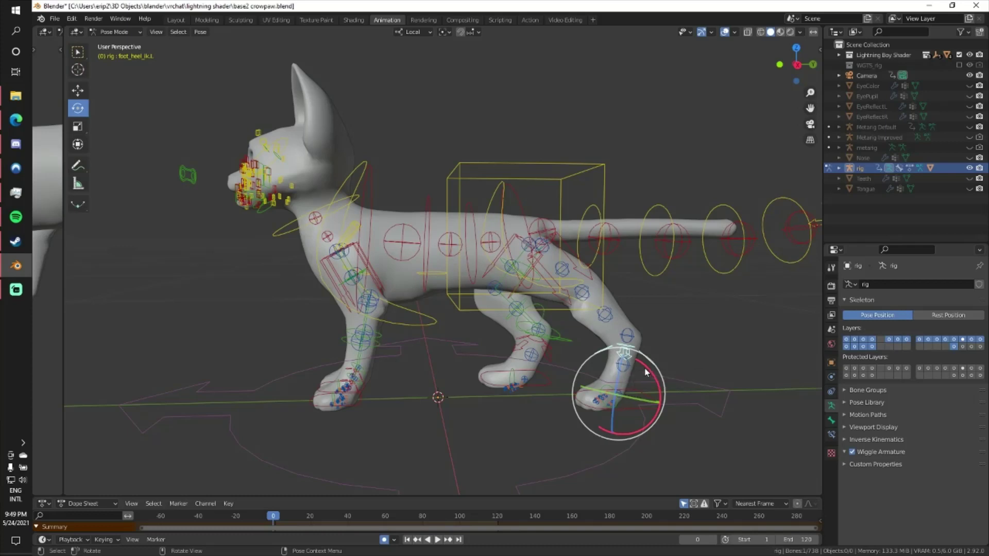
left_click_drag(647, 371, 675, 340)
left_click(624, 409)
left_click(78, 91)
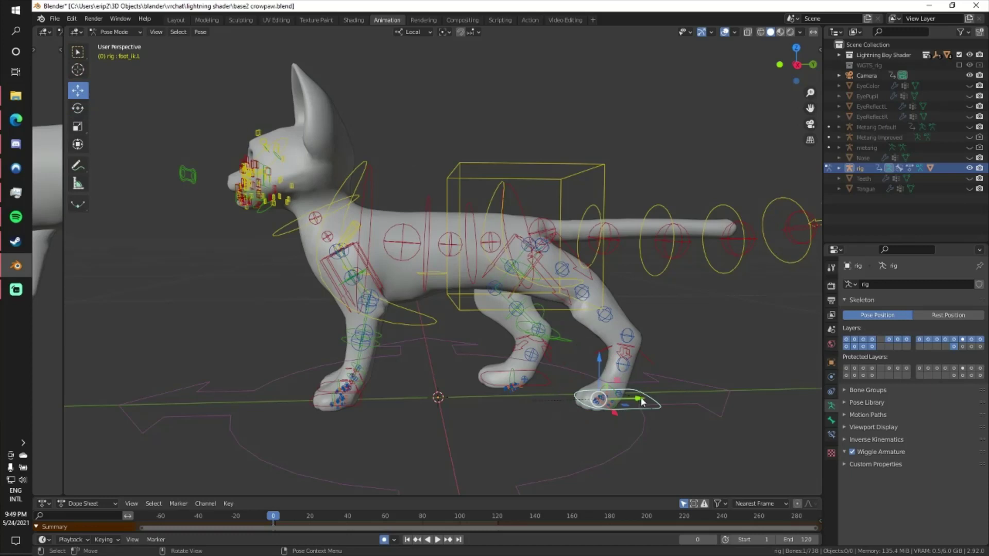
left_click_drag(642, 401, 462, 360)
Step: Try further rotations of the heel control and cancel them, keeping the current pose
left_click(462, 357)
left_click(77, 108)
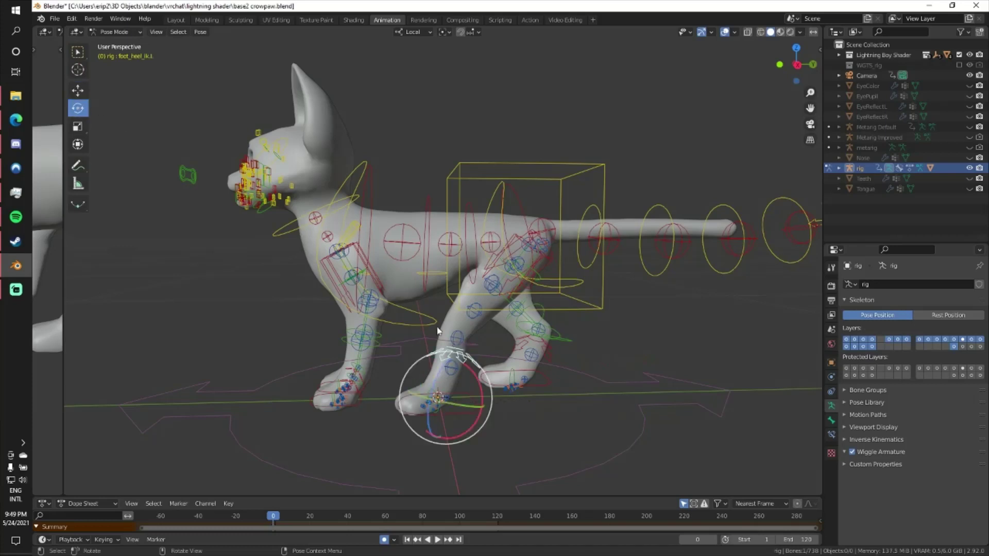
left_click_drag(441, 389, 495, 404)
key("Escape")
left_click_drag(432, 369, 431, 369)
key("Escape")
Step: Select all bones and clear all pose transforms to reset the rig
key("a")
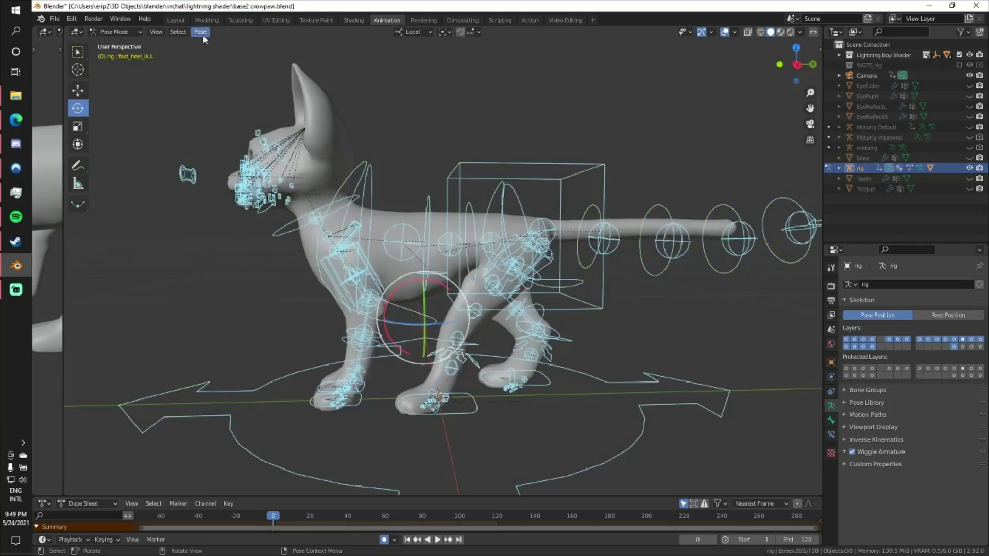
left_click(201, 35)
mouse_move(237, 60)
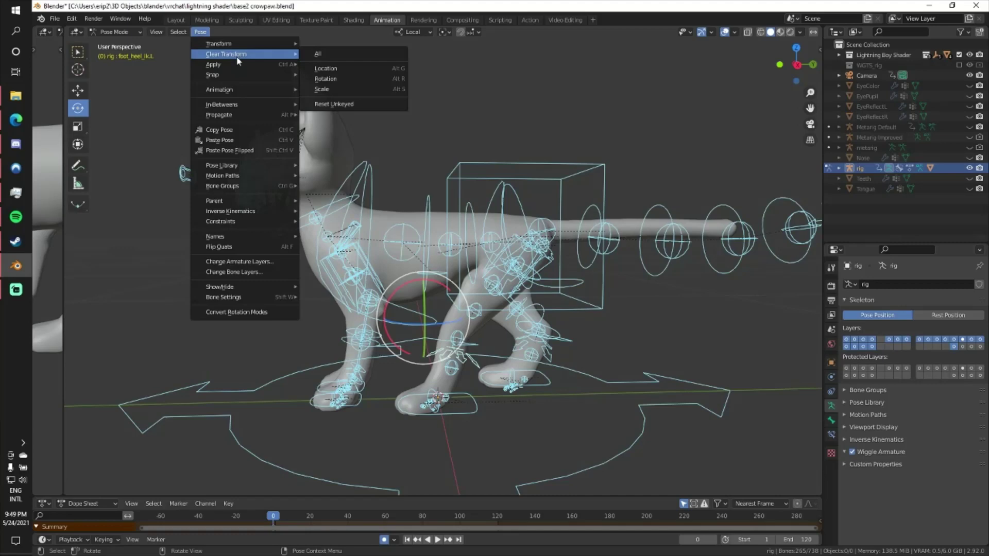
left_click(316, 53)
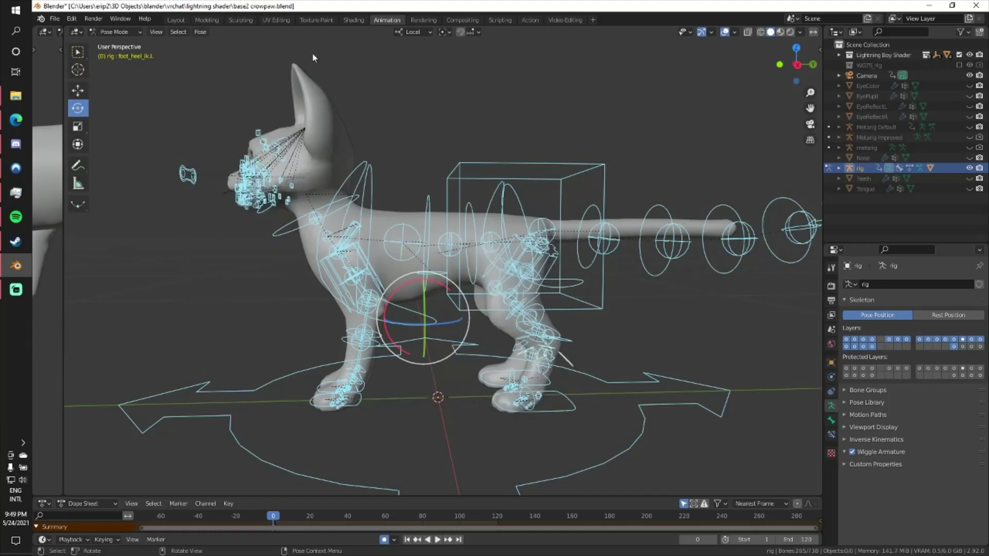
left_click(413, 78)
Step: In Object Mode, clear the Feline mesh's parent from the generated rig
left_click(115, 32)
left_click(128, 45)
left_click(412, 157)
left_click(394, 223)
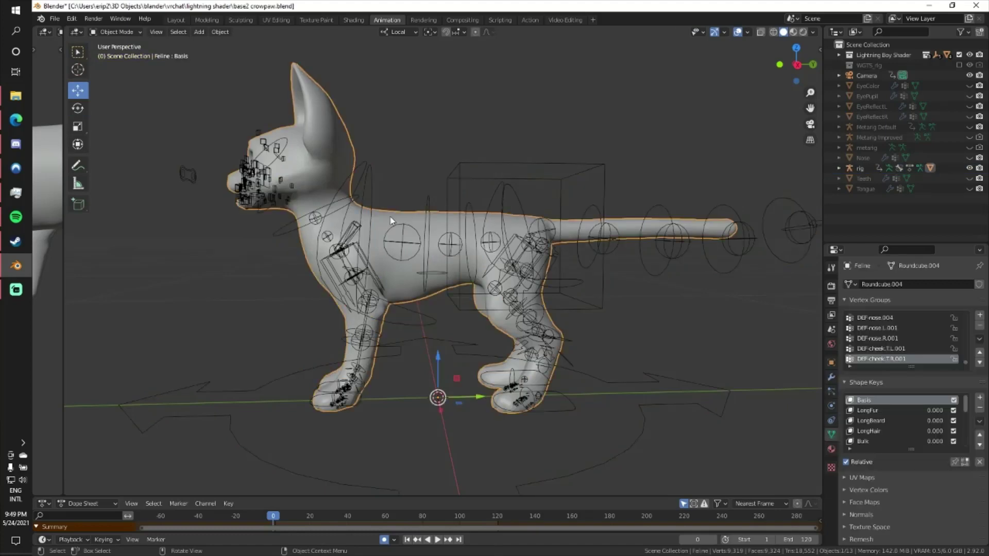
left_click(498, 166, "shift")
key("alt+p")
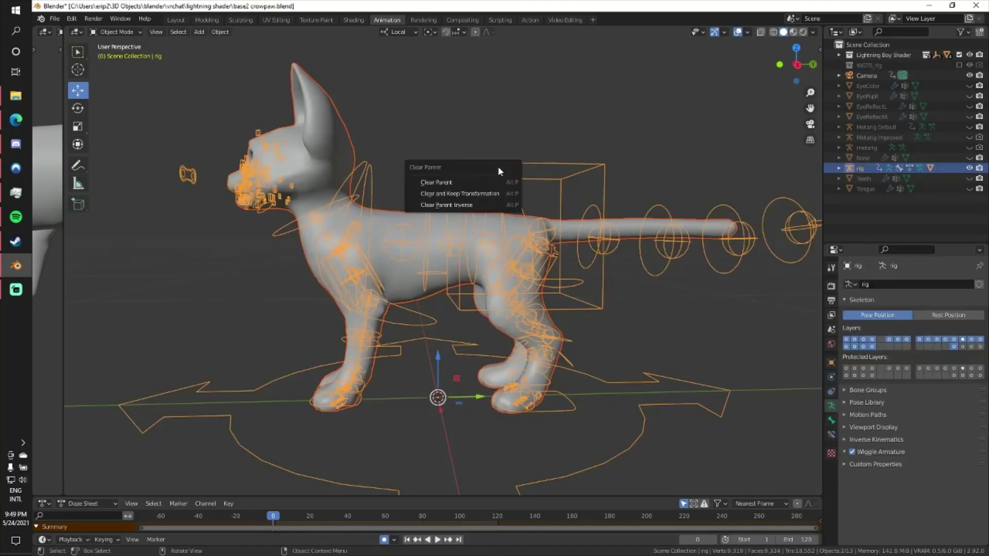
left_click(472, 181)
left_click(660, 120)
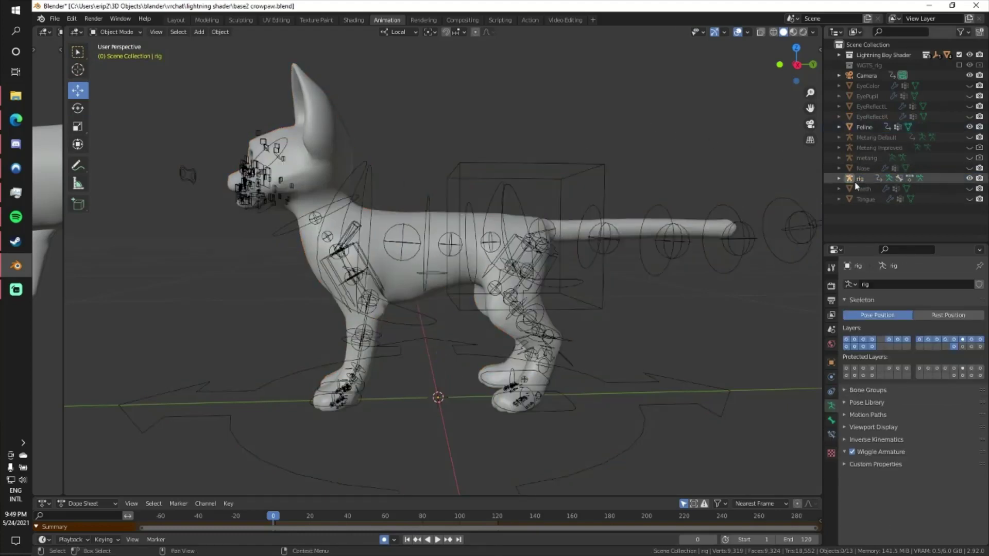
right_click(864, 180)
Step: Delete the generated rig, then unhide and select Metarig Default, zooming toward the legs
left_click(851, 180)
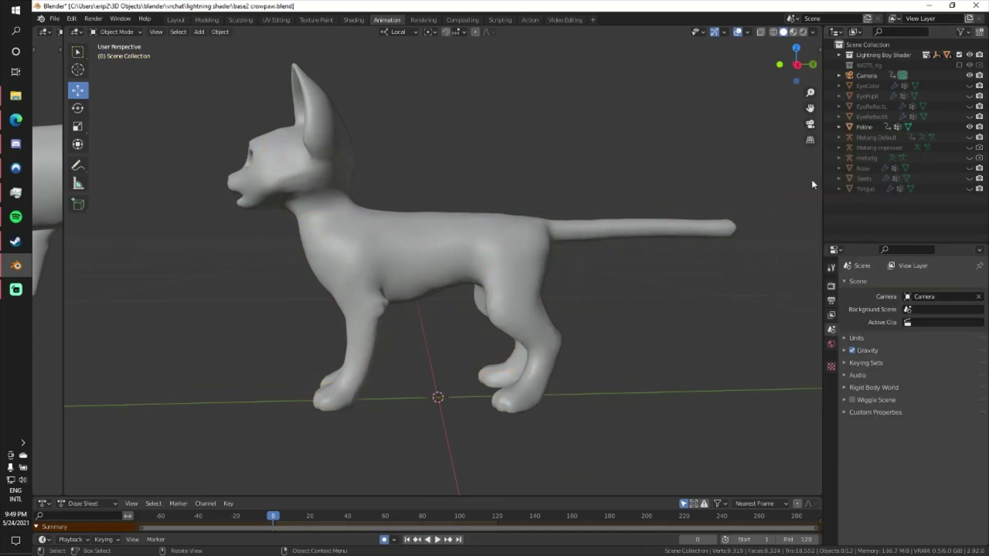
left_click(969, 138)
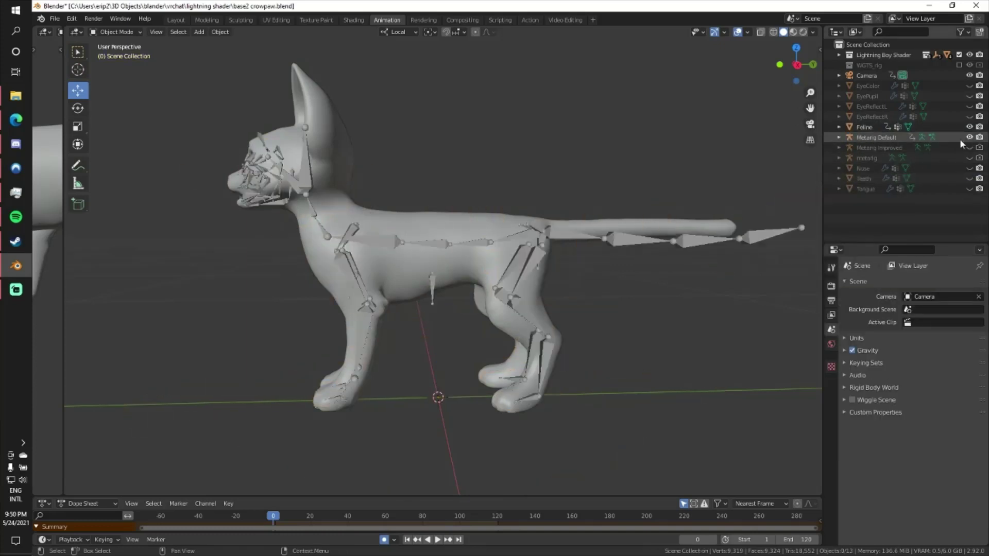
left_click(469, 254)
middle_click_drag(582, 405, 483, 193, "shift")
scroll(495, 335, "up", 3)
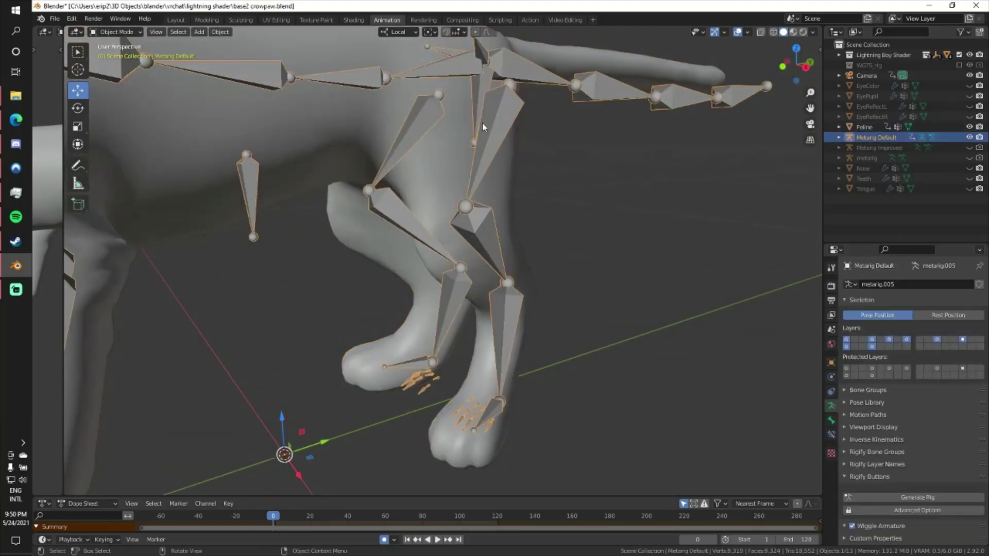
Step: Put the metarig in Pose Mode and select the hind thigh bones
left_click(117, 31)
left_click(122, 68)
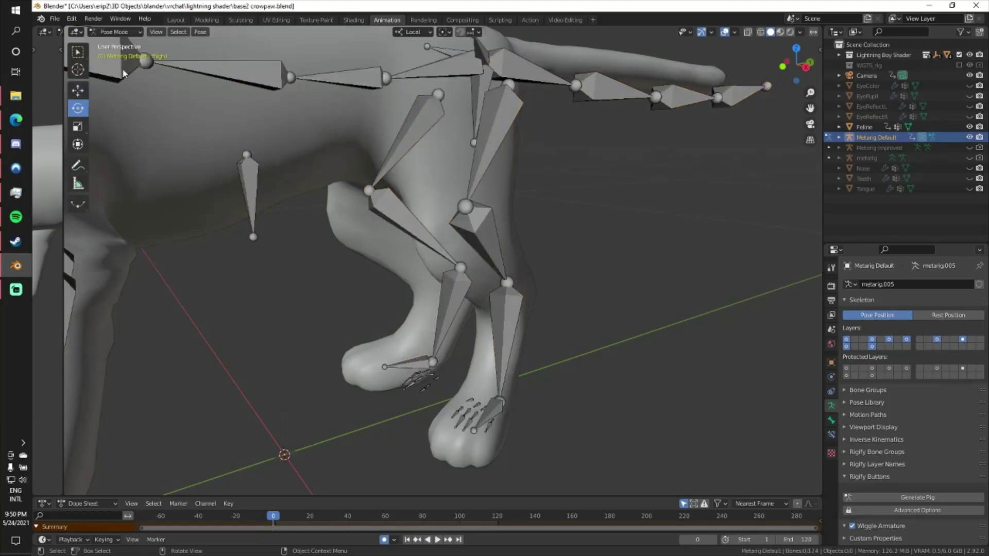
left_click(503, 114)
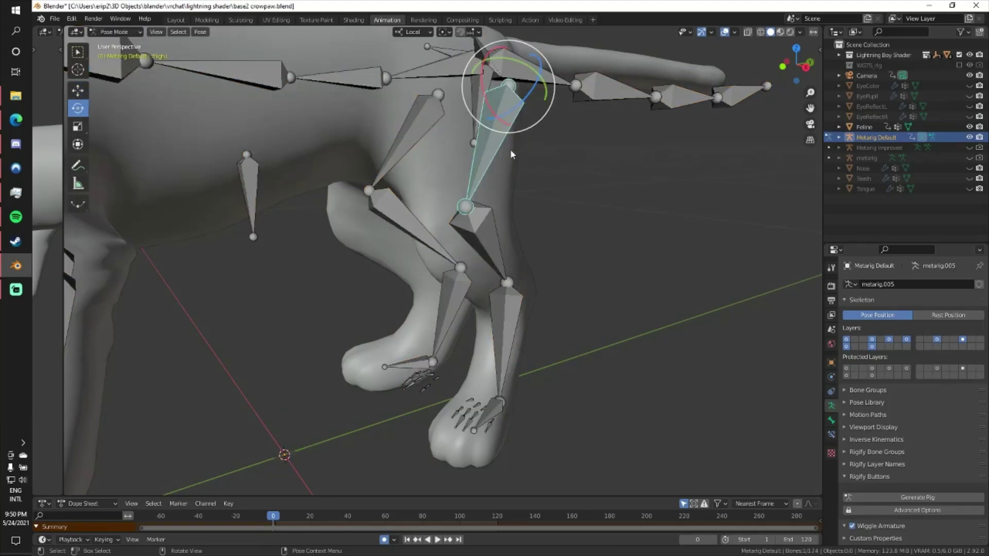
middle_click_drag(516, 154, 522, 194)
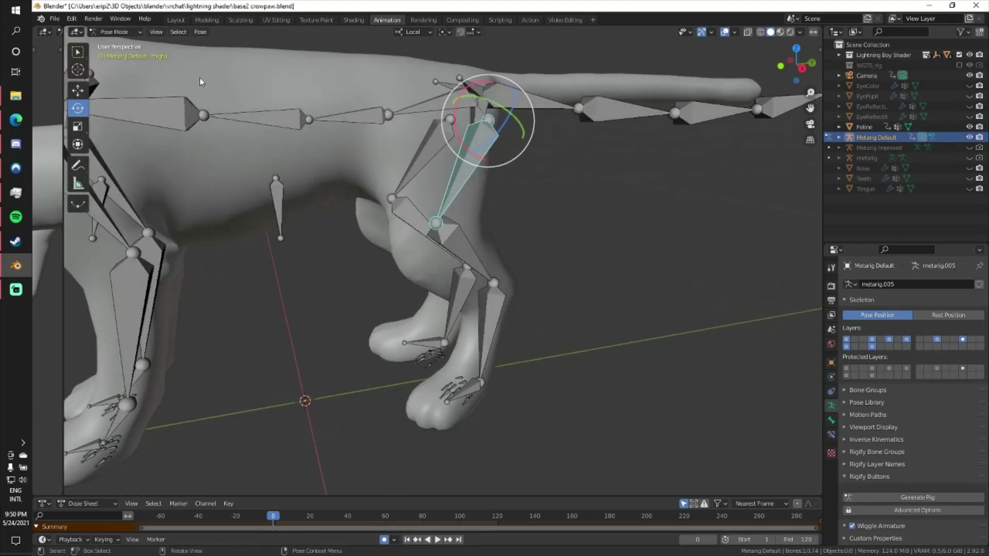
left_click(428, 156)
left_click(468, 168)
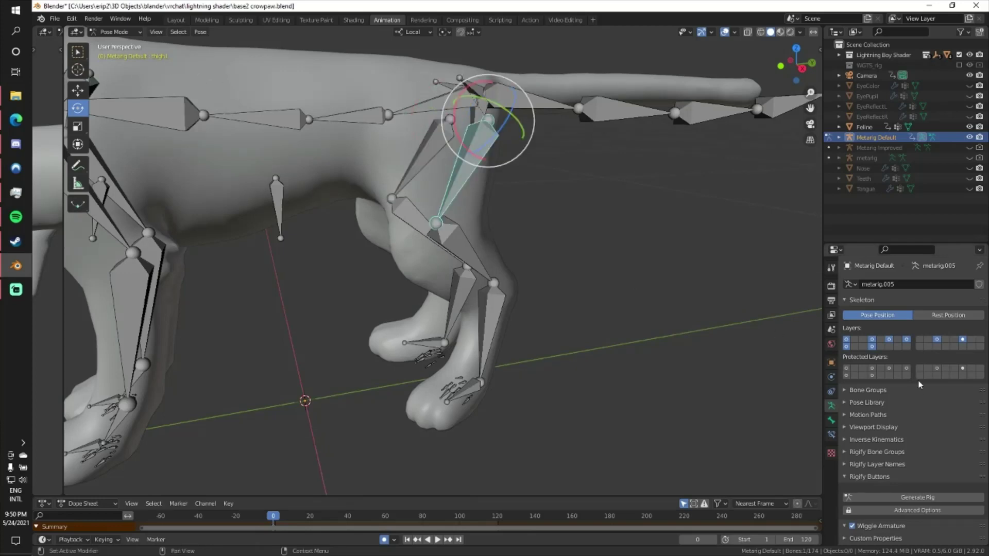
Step: In Bone properties, compare the Rigify types of the front leg, front paw and hind thigh bones
left_click(831, 420)
scroll(876, 423, "down", 4)
scroll(878, 427, "down", 5)
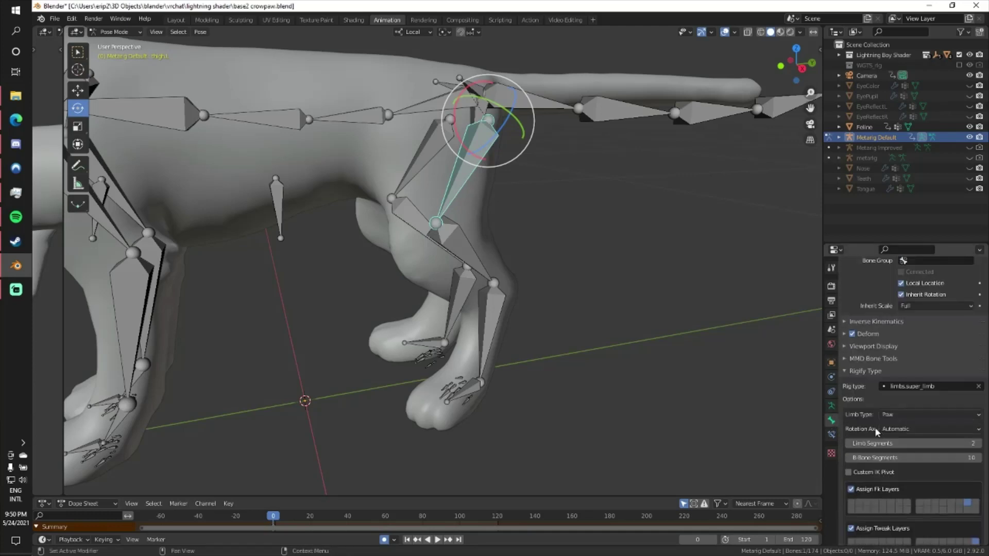
scroll(875, 430, "down", 2)
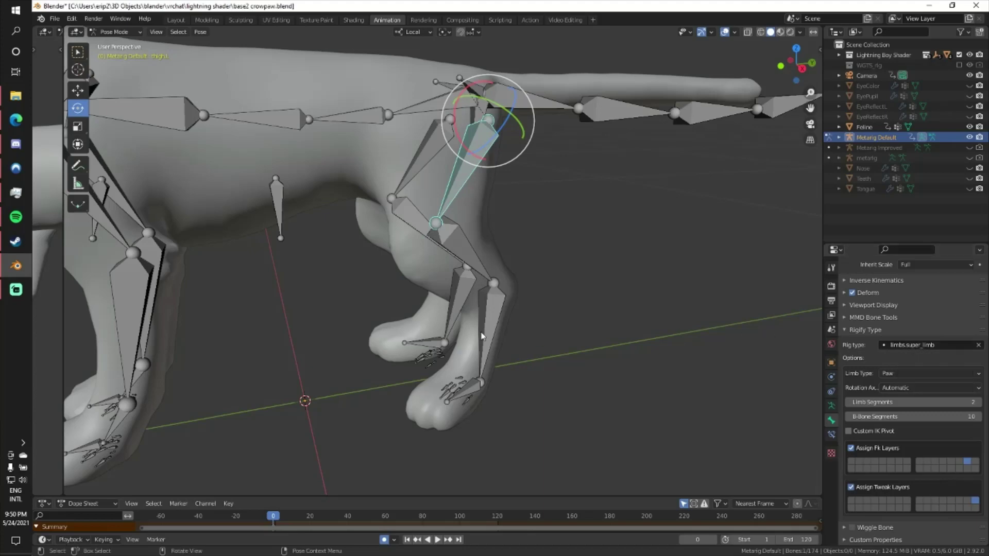
middle_click_drag(434, 326, 425, 305)
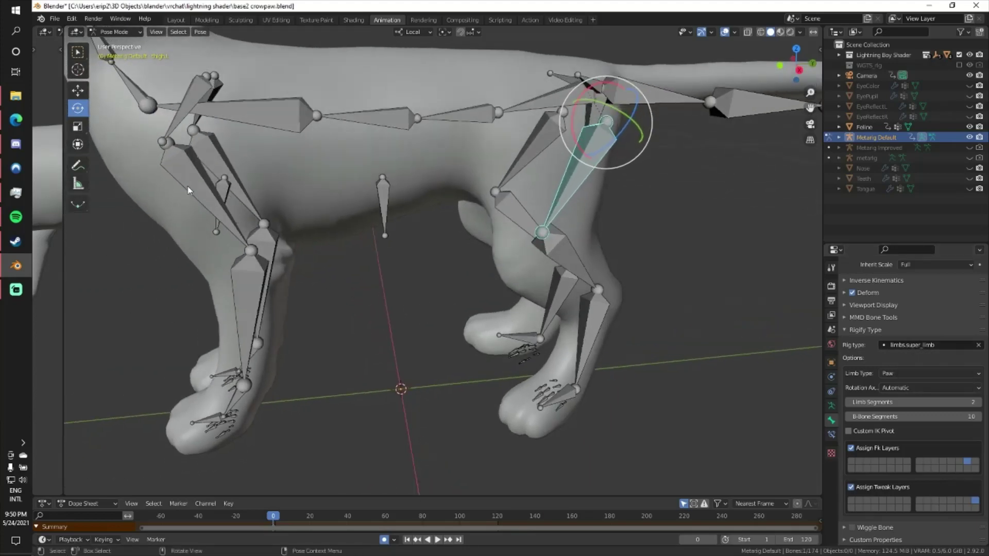
left_click(189, 163)
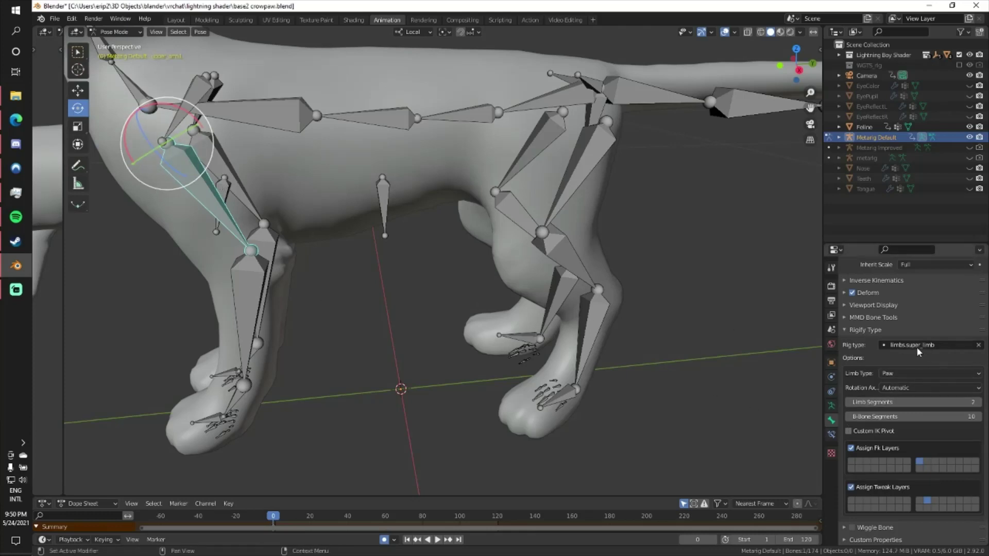
left_click(230, 401)
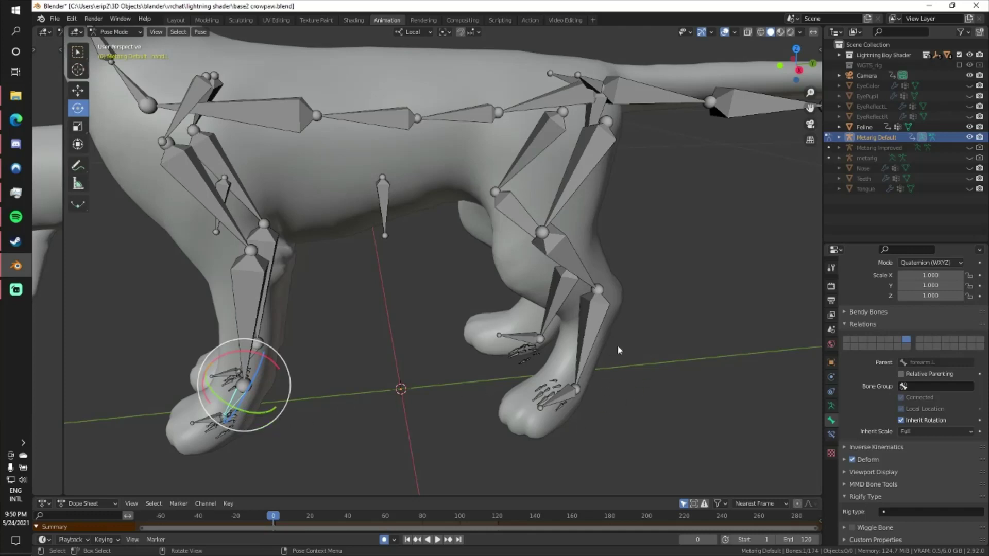
left_click(579, 183)
scroll(907, 442, "down", 4)
Step: Set each hind thigh bone's Rig type to limbs.rear_paw, then deselect the bones
scroll(912, 453, "down", 3)
left_click(910, 365)
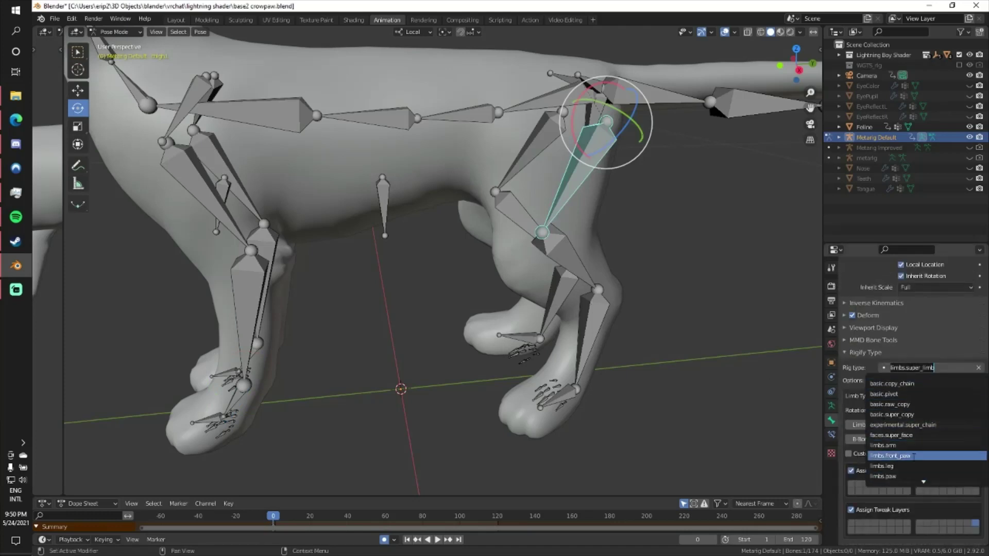
scroll(913, 466, "down", 6)
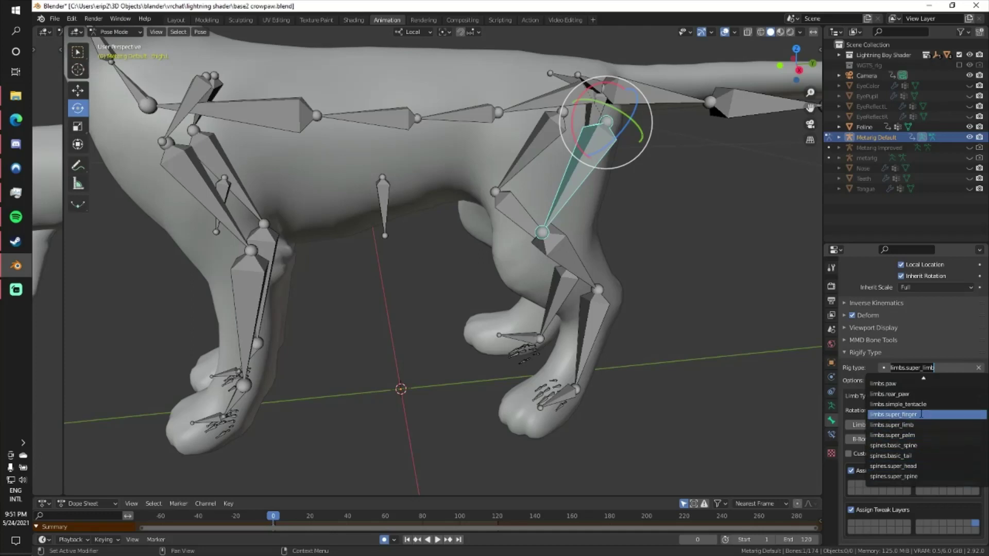
left_click(910, 394)
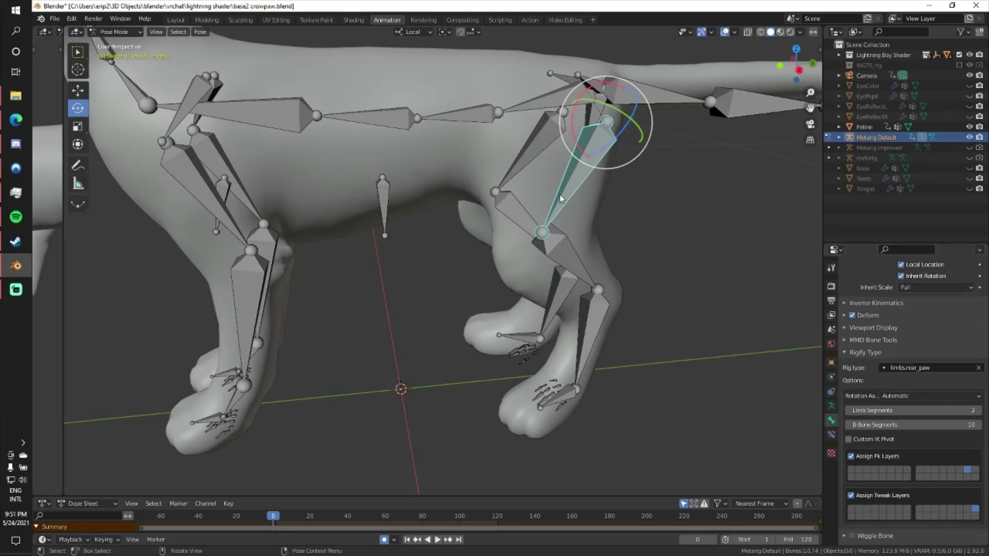
left_click(527, 159)
left_click(931, 368)
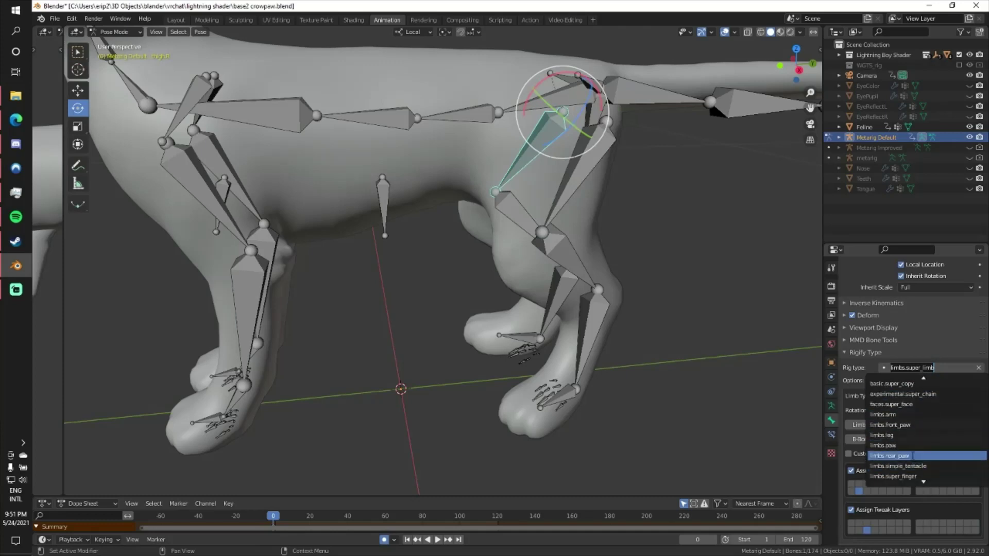
left_click(910, 456)
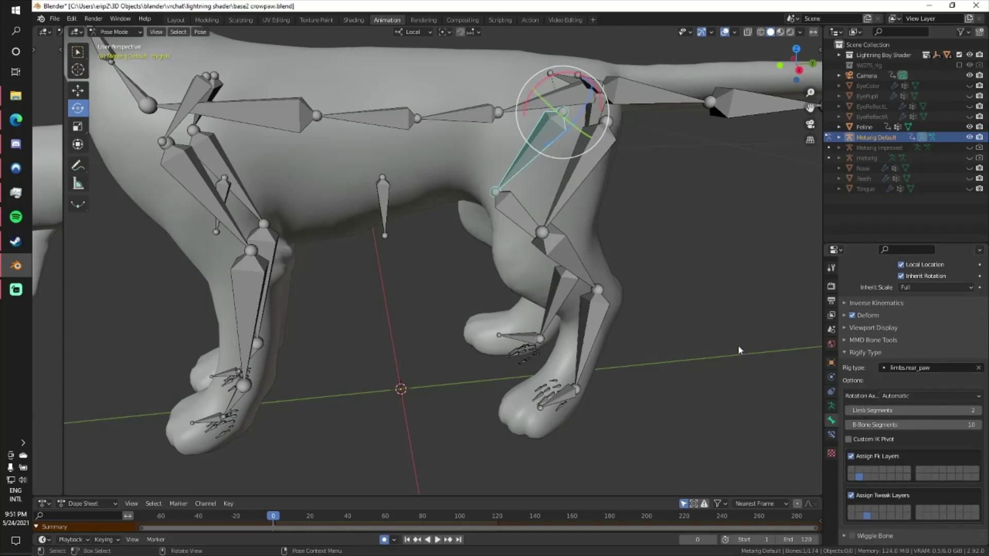
left_click(705, 316)
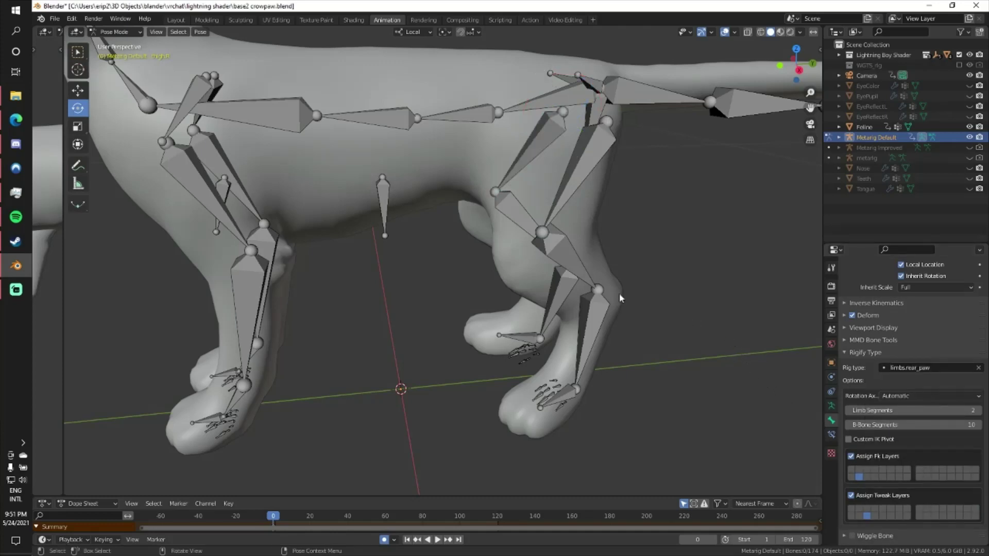
left_click(115, 32)
Step: Back in Object Mode, generate a new Rigify rig from the updated metarig
left_click(117, 44)
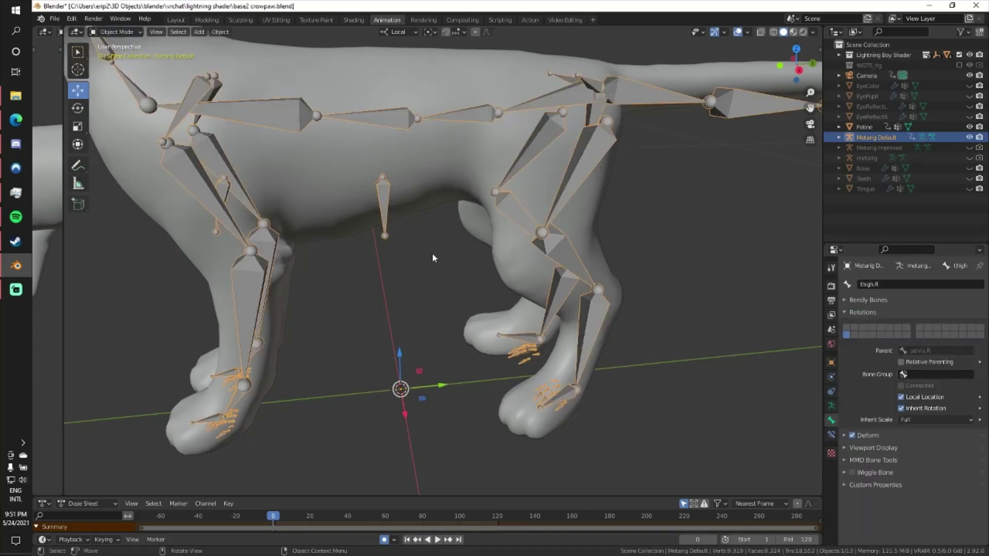
left_click(831, 408)
left_click(917, 498)
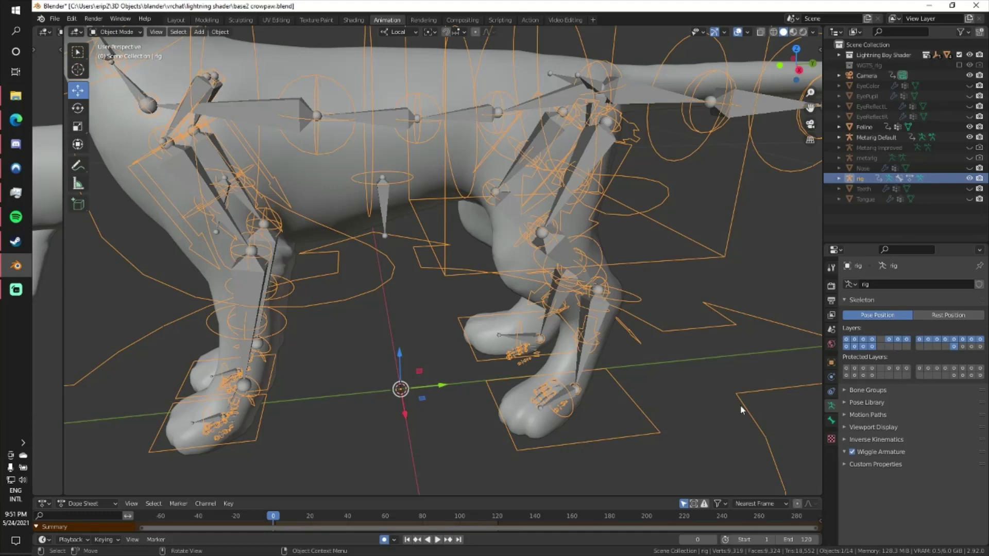
left_click(682, 273)
scroll(662, 273, "down", 5)
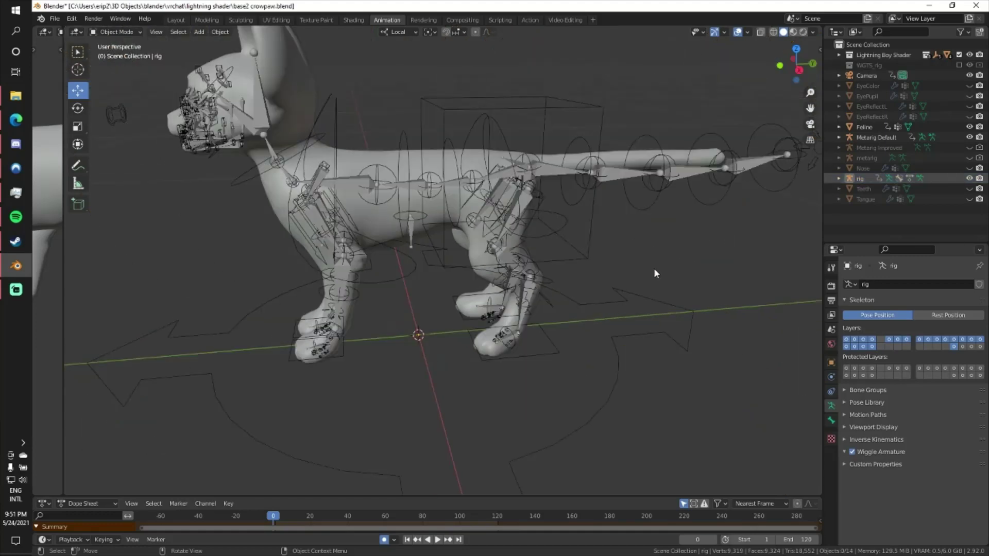
middle_click_drag(567, 300, 183, 105)
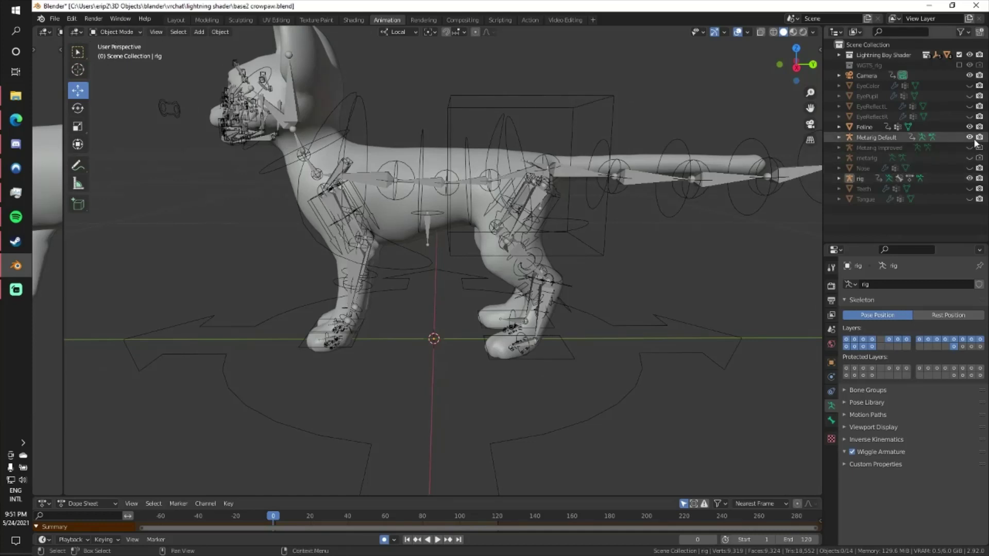
Step: Hide Metarig Default and parent Feline to the new rig With Automatic Weights
left_click(970, 137)
left_click(366, 128)
left_click(367, 129, "shift")
key("ctrl+p")
left_click(366, 130)
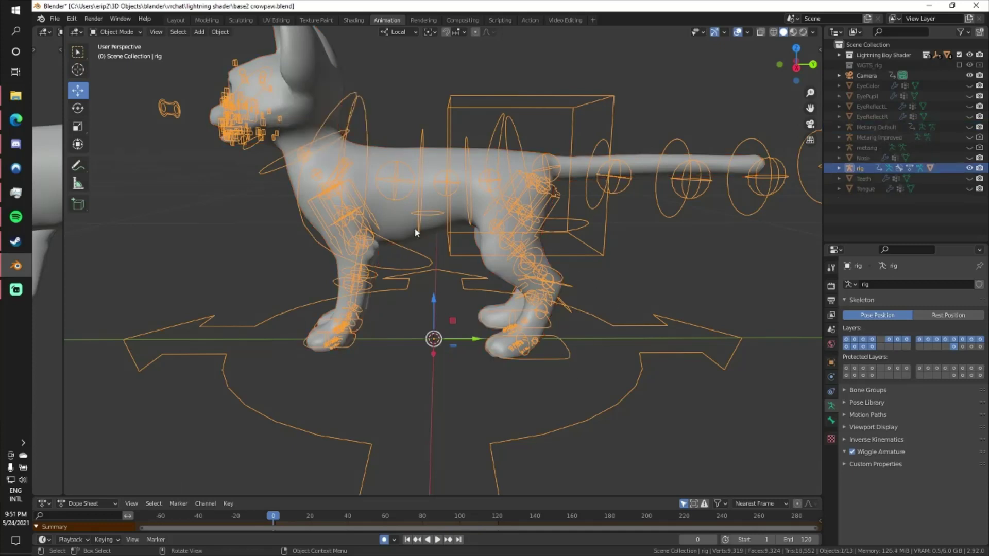
Step: Put the generated rig in Pose Mode with the Move tool, test-drag the left foot IK control, then undo
left_click(116, 31)
left_click(116, 67)
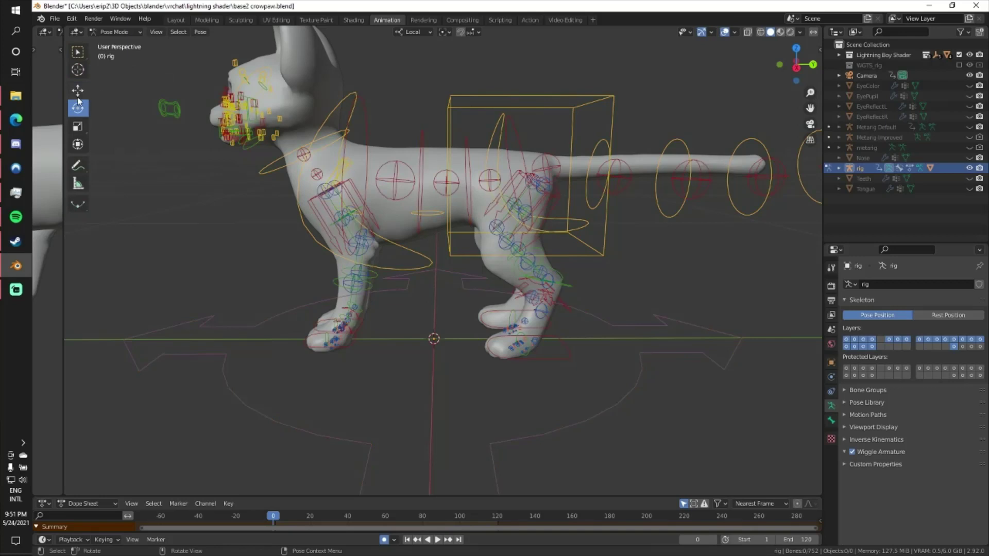
left_click(78, 91)
left_click(564, 350)
left_click_drag(564, 350, 634, 342)
key("ctrl+z")
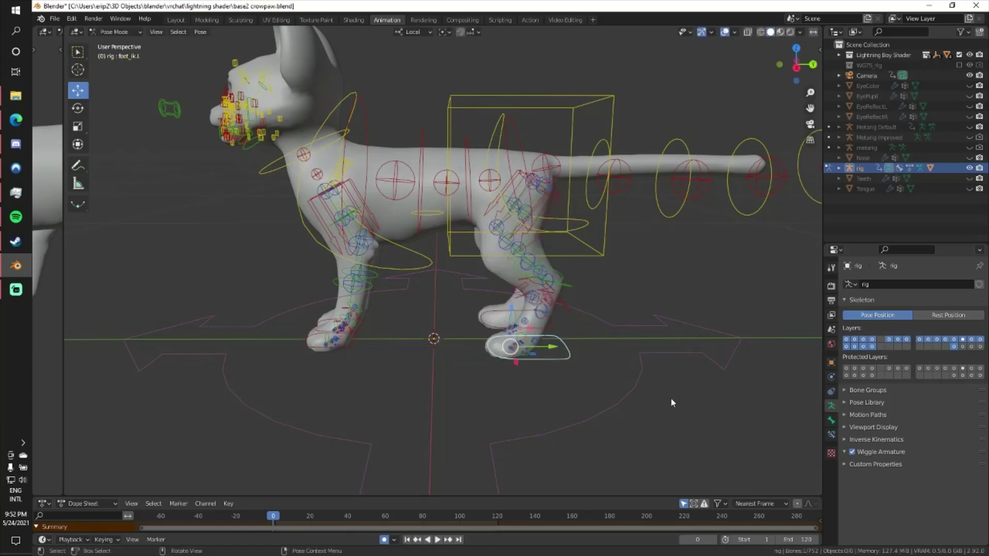
Step: Select the left heel, foot and thigh IK controls in turn to inspect the hind-leg chain
middle_click_drag(504, 332, 501, 354)
left_click(550, 323)
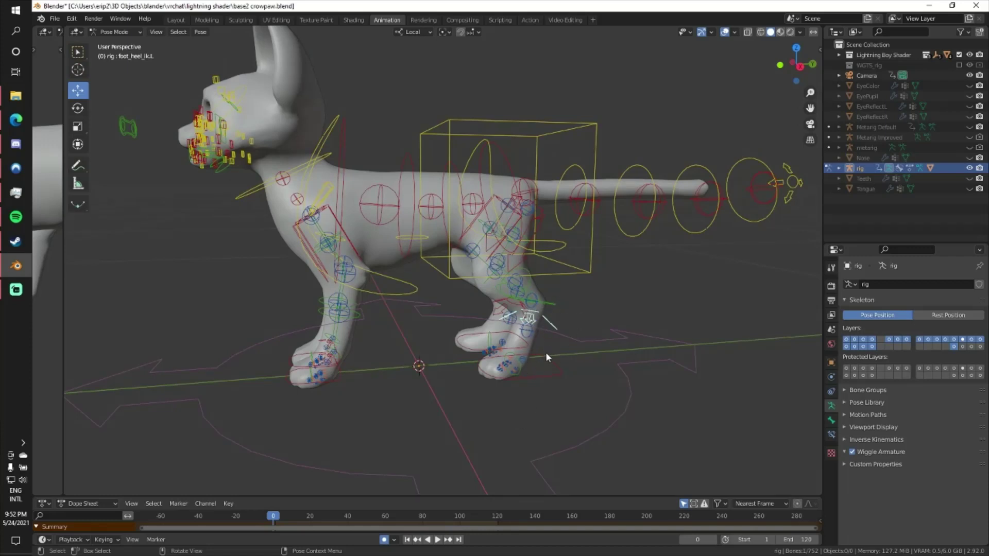
middle_click_drag(555, 362, 564, 382)
left_click(553, 373)
left_click(548, 324)
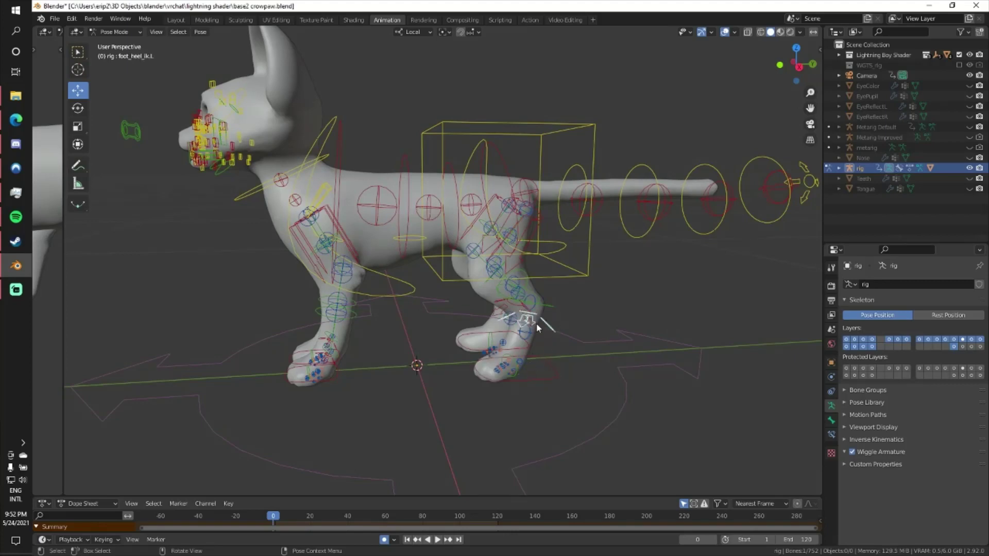
middle_click_drag(539, 347, 494, 322)
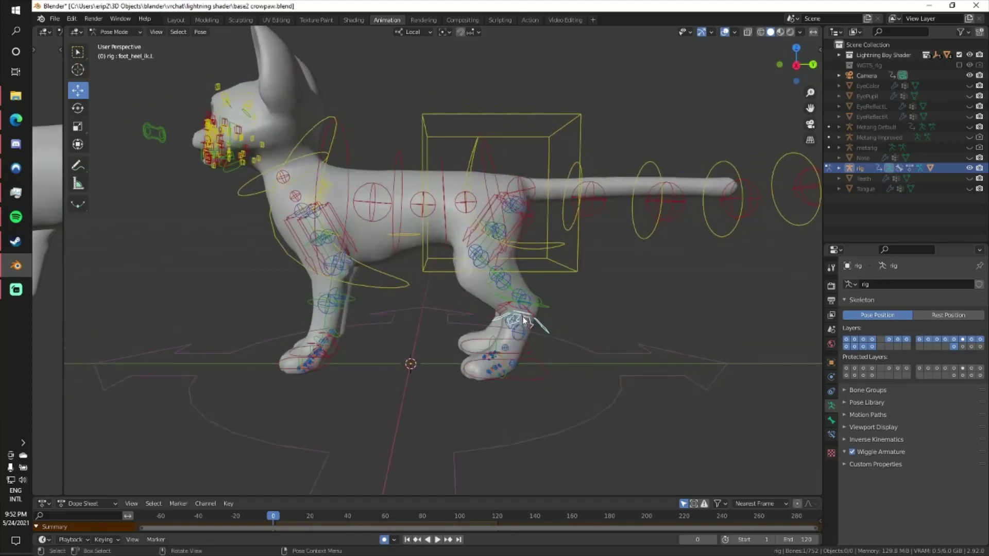
left_click(482, 238)
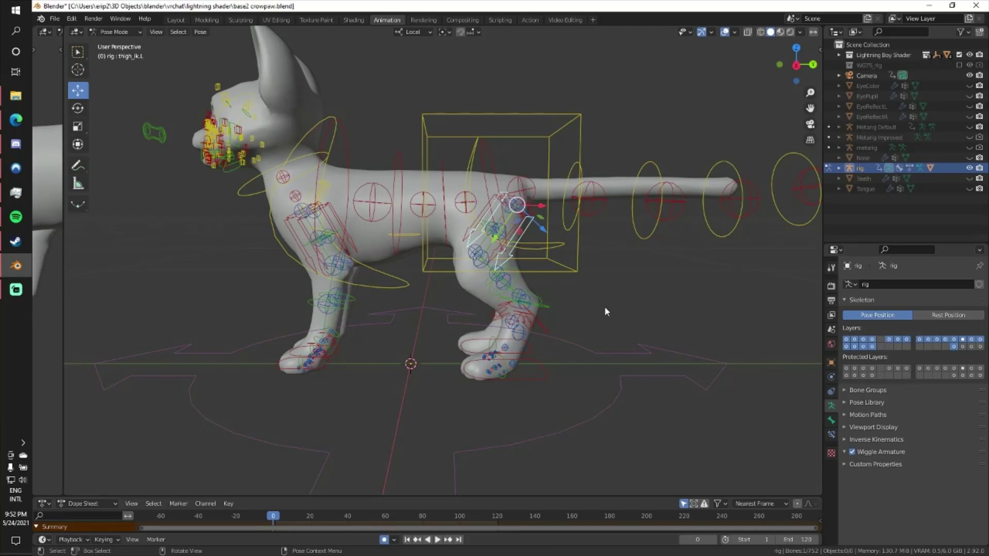
Step: Hide the generated rig, show Metarig Default, and orbit to a close side view of the cat
left_click(969, 168)
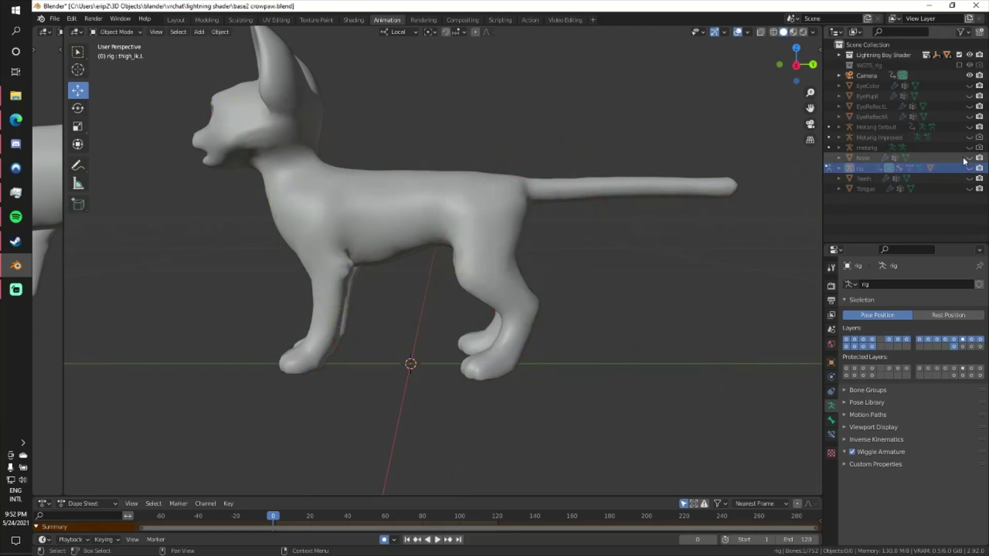
left_click(969, 127)
middle_click_drag(680, 311, 519, 344)
middle_click_drag(485, 221, 520, 248)
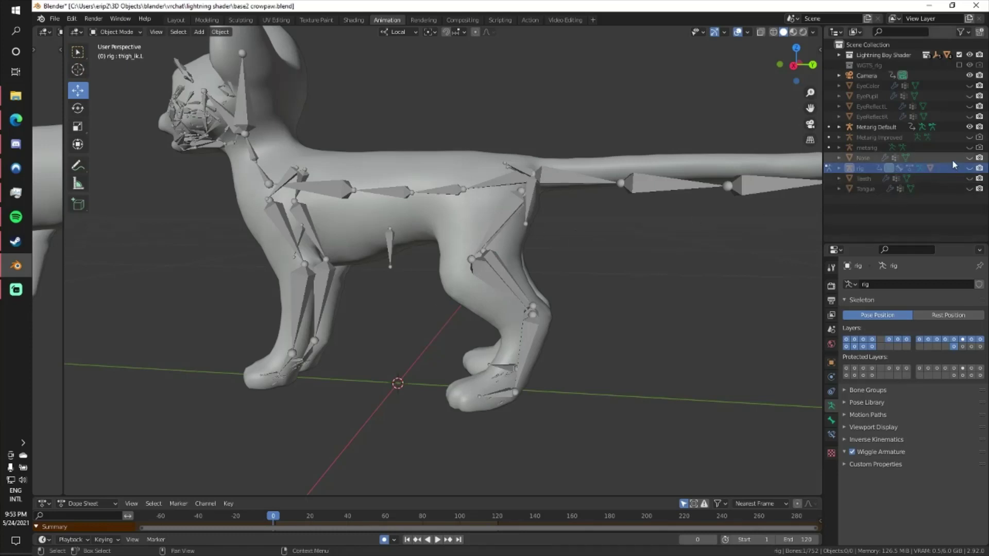
Step: Show the generated rig again, hide Metarig Default, and zoom out to a side-on view
left_click(969, 168)
left_click(969, 127)
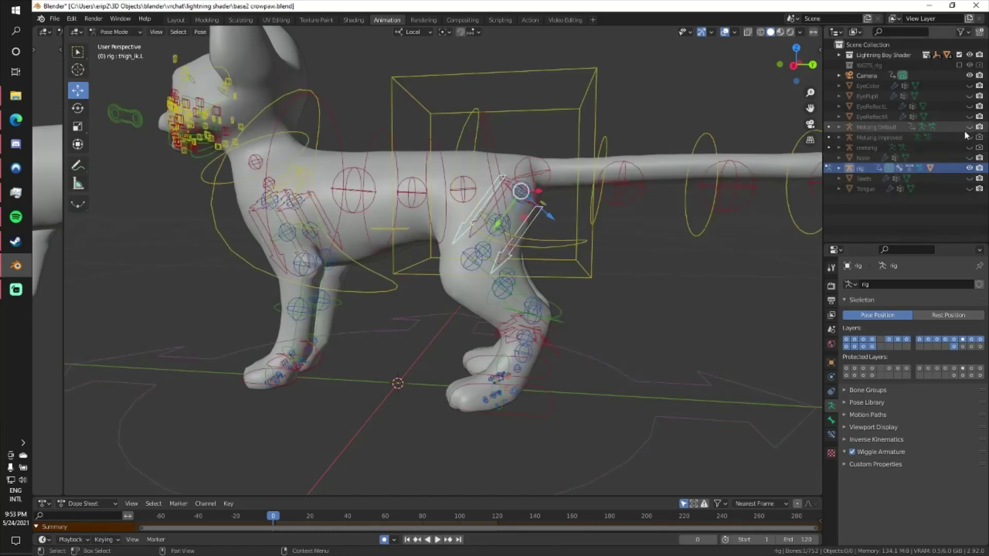
scroll(487, 328, "down", 4)
middle_click_drag(524, 336, 548, 308)
Step: Lift the left hind paw IK control on Z, slide it forward on Y, then raise it higher
left_click(514, 354)
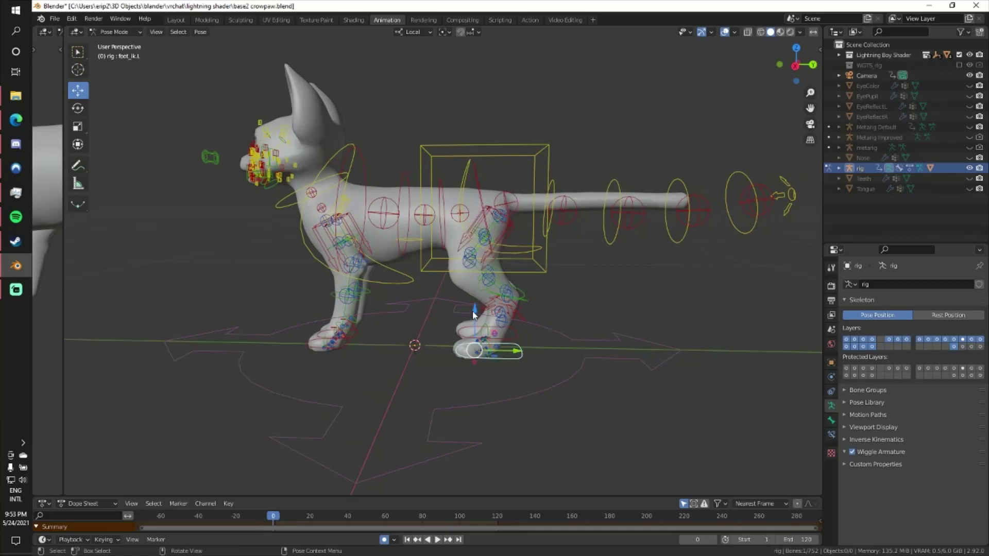
key("g")
key("z")
left_click(436, 233)
key("g")
key("y")
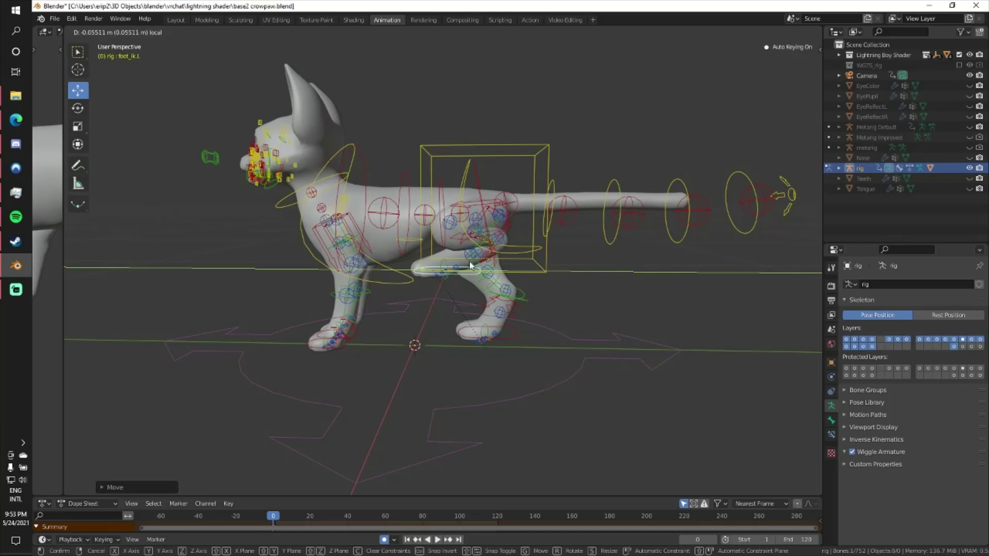
left_click(436, 238)
key("g")
key("z")
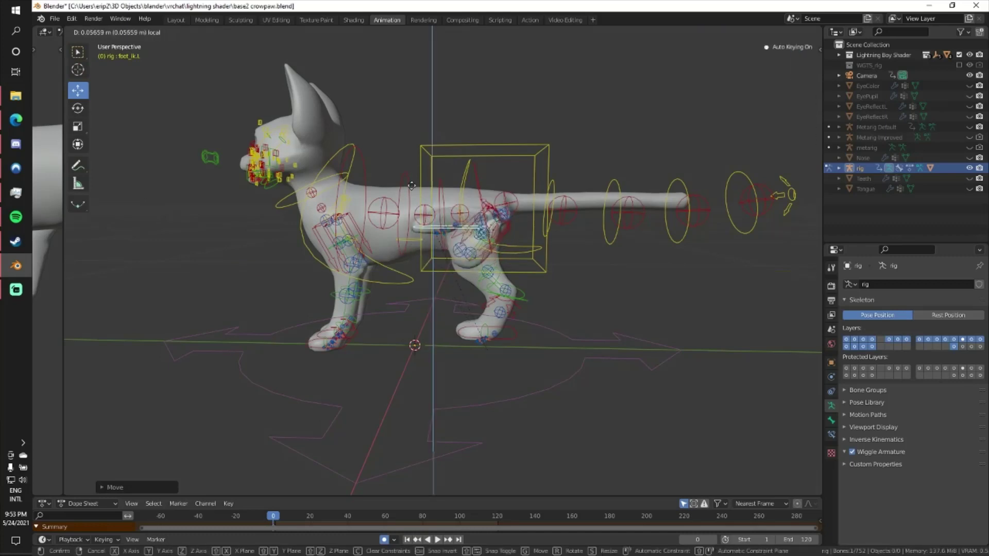
left_click(470, 229)
Step: Adjust the paw control further along Y and its local X axis
key("g")
key("y")
left_click(453, 232)
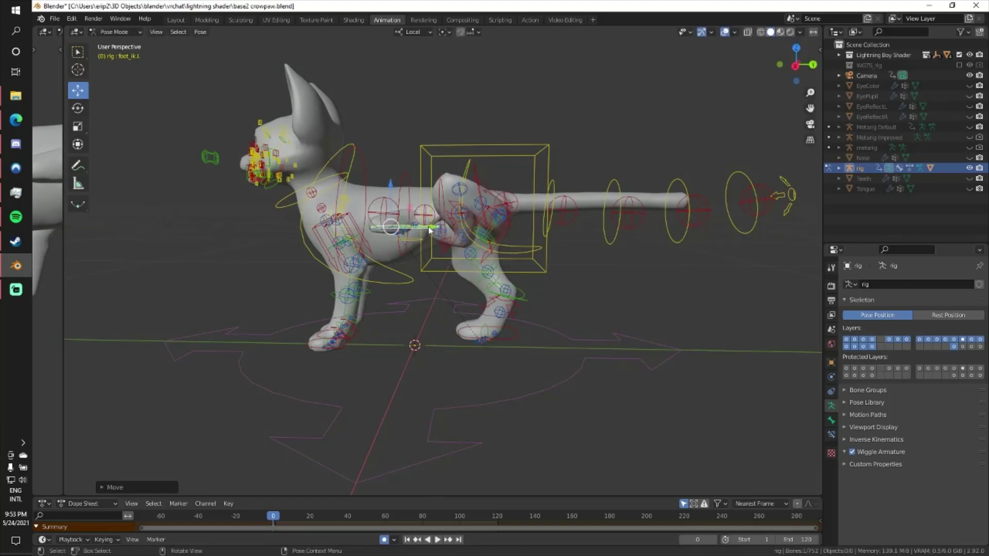
mouse_move(458, 242)
middle_mouse_down()
mouse_move(468, 264)
mouse_move(524, 266)
mouse_move(477, 242)
middle_mouse_up()
key("g")
key("x")
key("x")
left_click(519, 252)
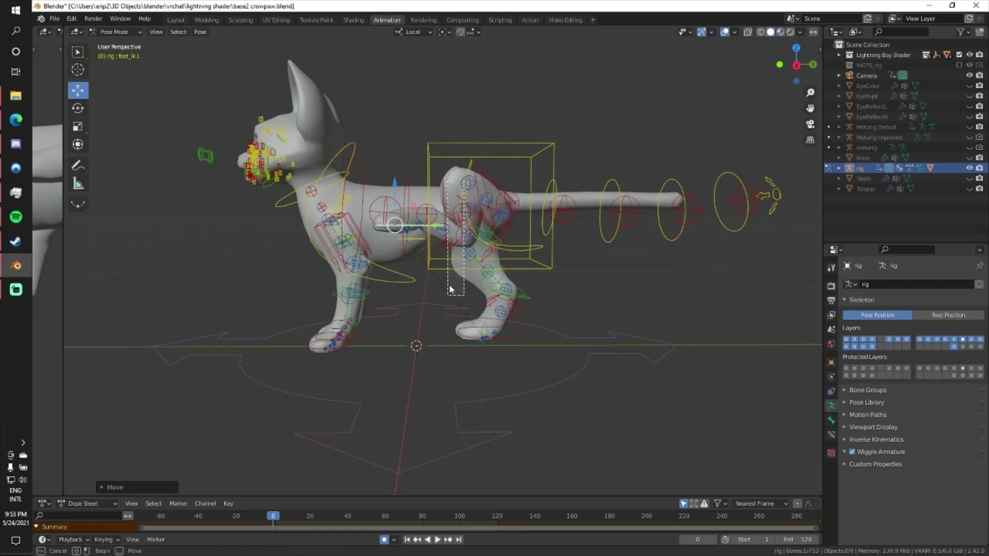
Step: Raise the hind leg's hip bones along global Z using Global orientation, then deselect
left_click(462, 186, "shift")
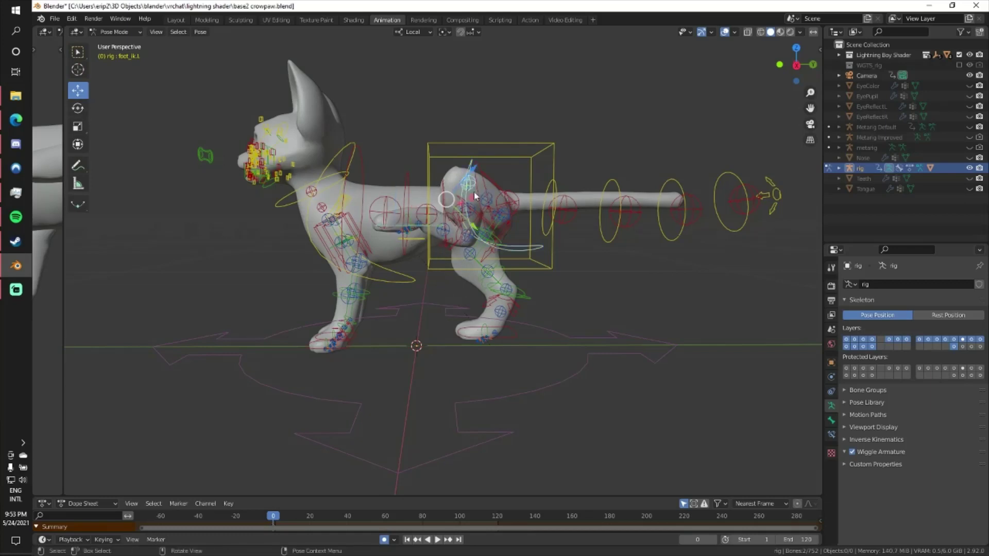
left_click(420, 31)
left_click(412, 57)
key("g")
key("z")
left_click(446, 200)
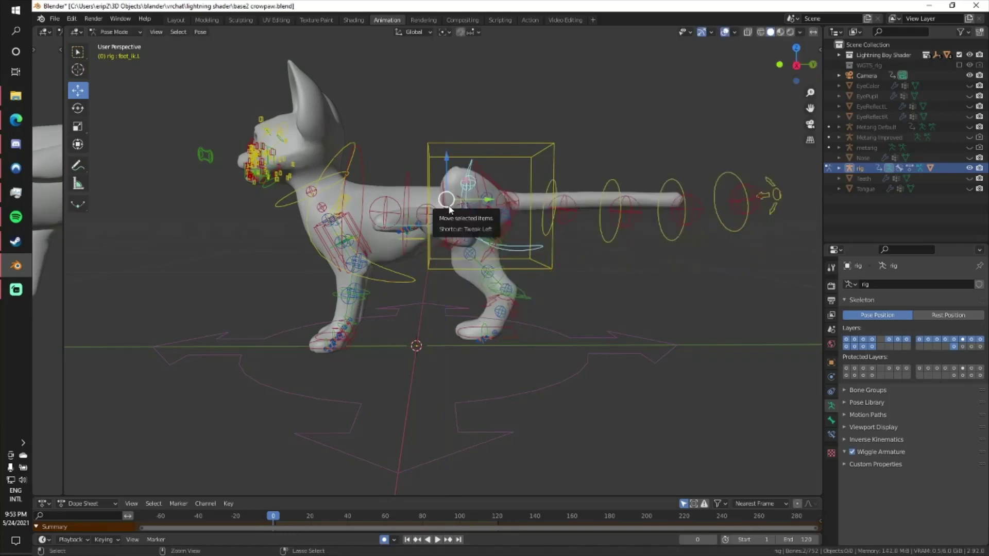
left_click(577, 267)
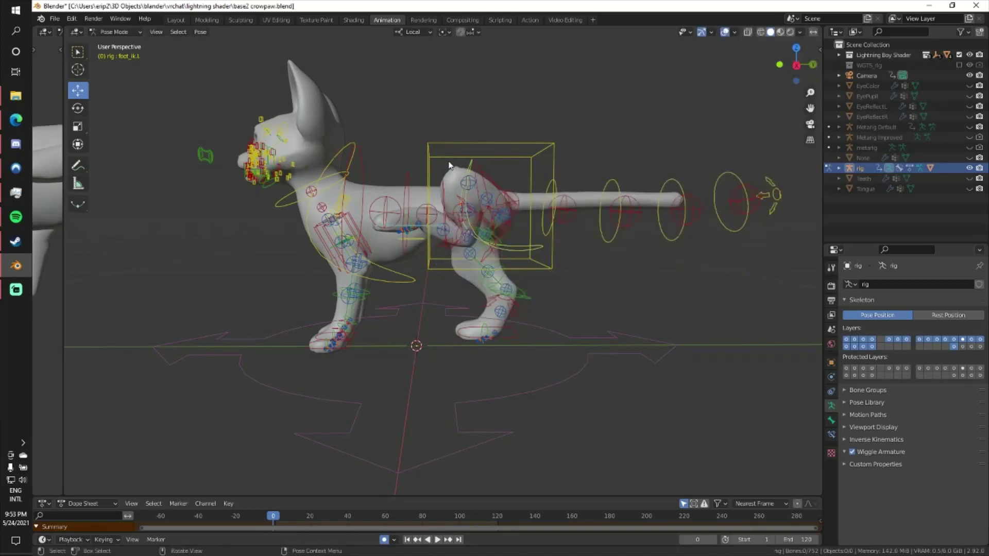
middle_click_drag(435, 217, 489, 180)
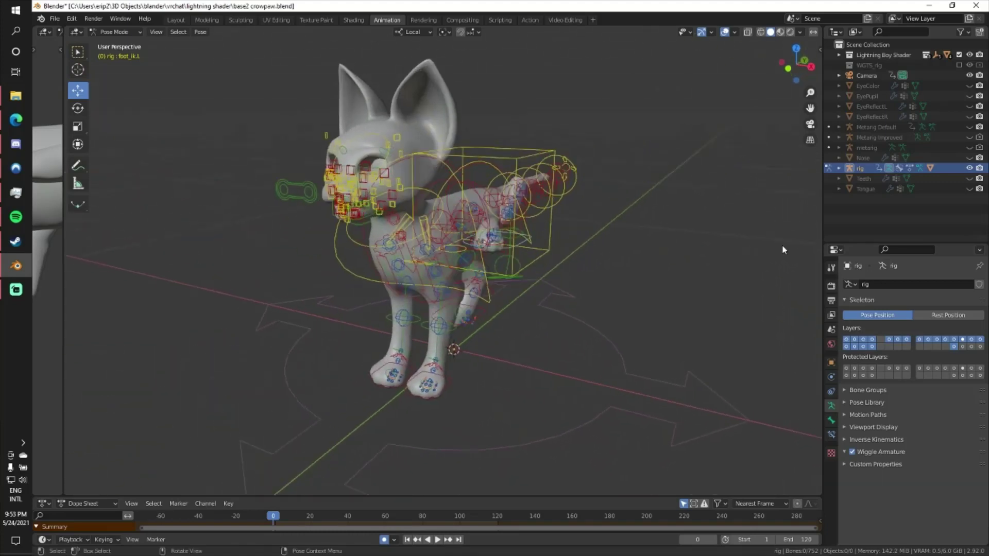
Step: Drag the raised left foot IK control back down to the ground behind the cat
middle_click_drag(580, 243, 522, 239)
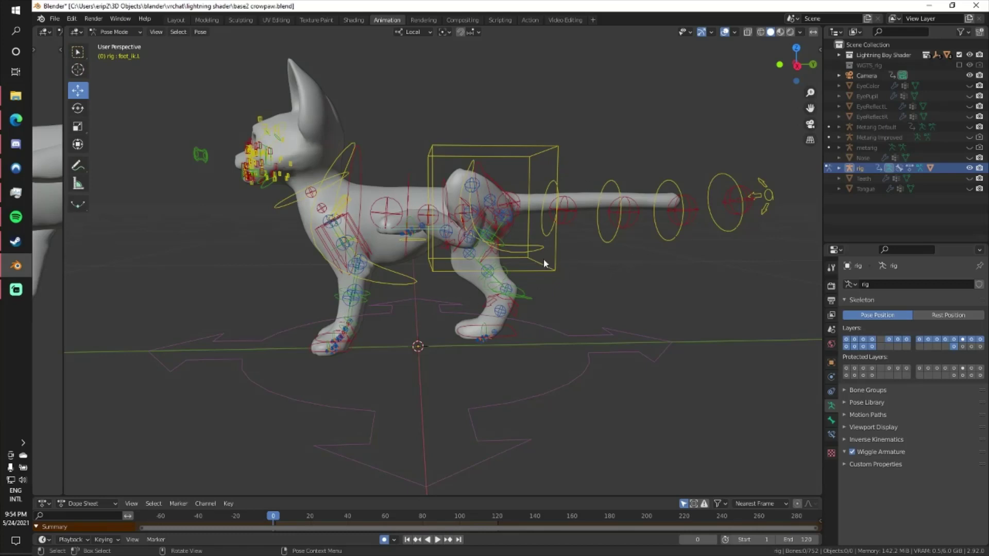
middle_click_drag(545, 267, 459, 165)
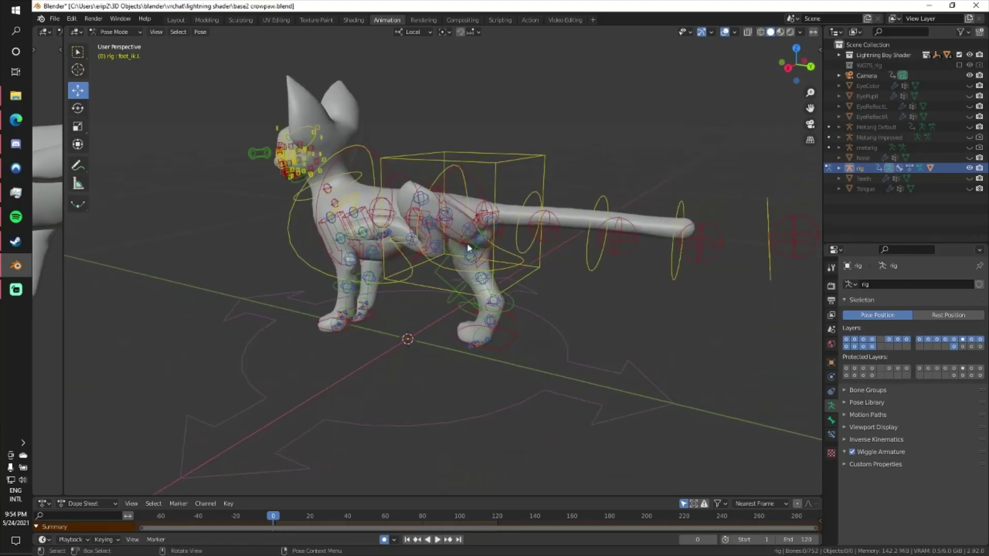
middle_click_drag(425, 222, 472, 221)
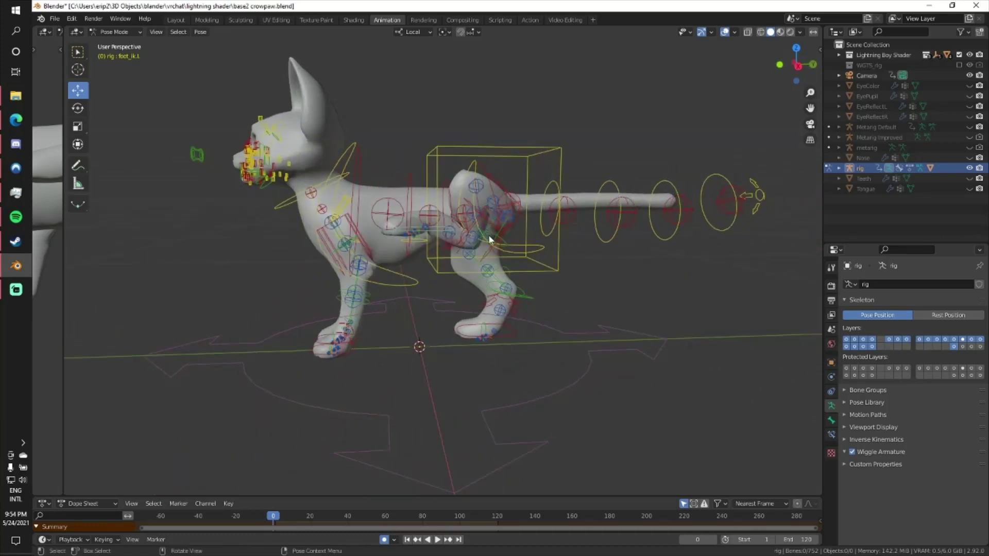
mouse_move(570, 280)
middle_mouse_down()
mouse_move(548, 280)
mouse_move(561, 286)
middle_mouse_up()
left_click(394, 235)
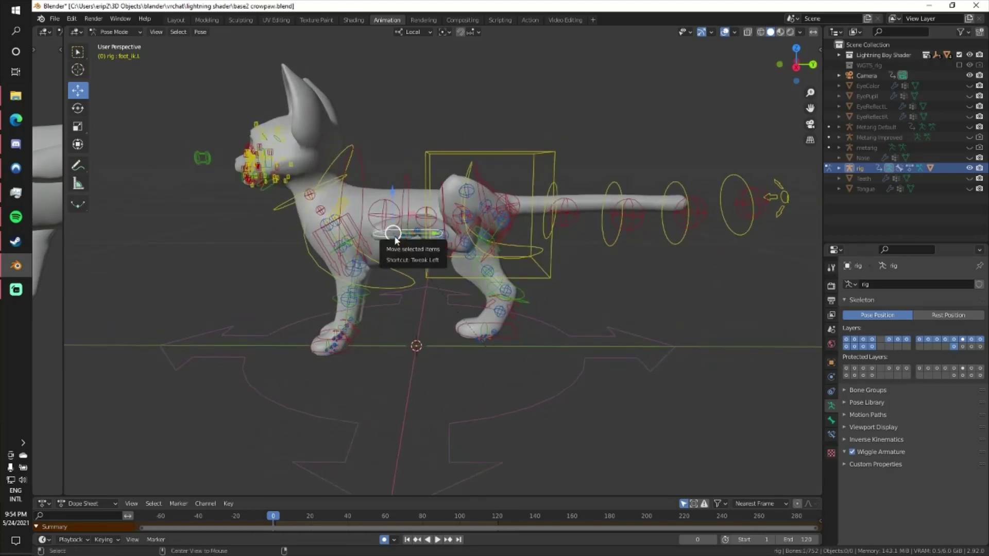
left_click_drag(394, 236, 576, 347)
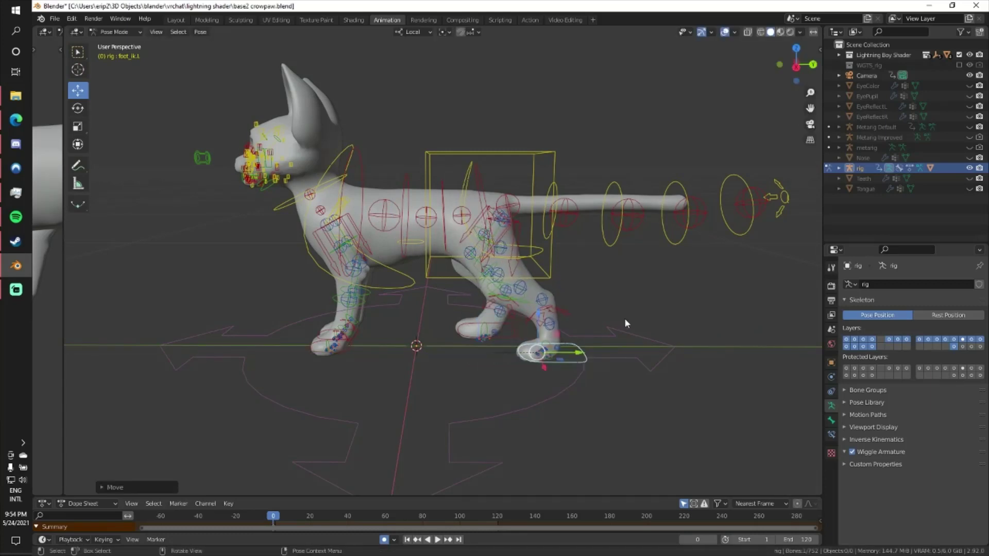
Step: Deselect the foot IK control and switch the rig back to Object Mode
left_click(354, 82)
left_click(125, 34)
left_click(124, 43)
Step: Browse the Add > Armature menu without adding anything, then deselect the rig
left_click(199, 31)
mouse_move(235, 121)
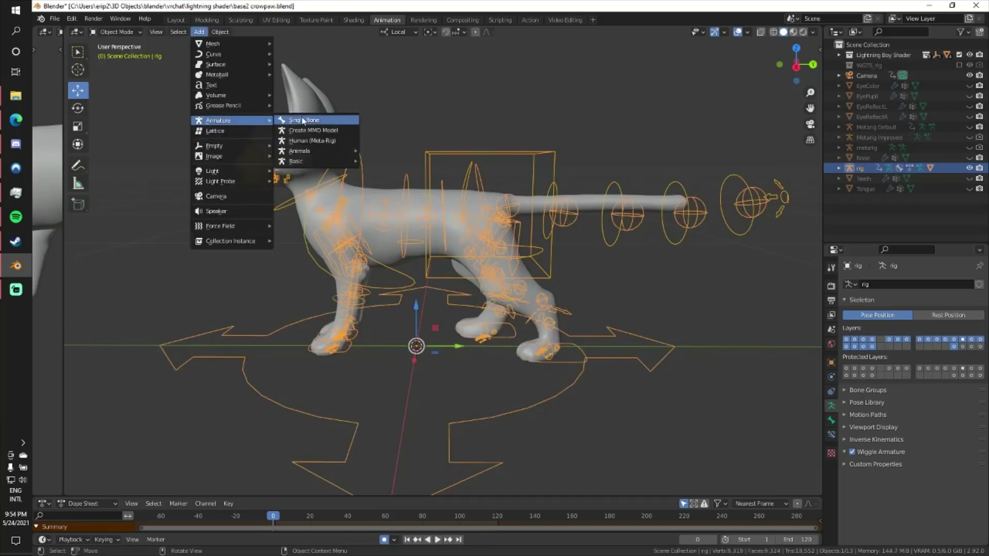
mouse_move(319, 152)
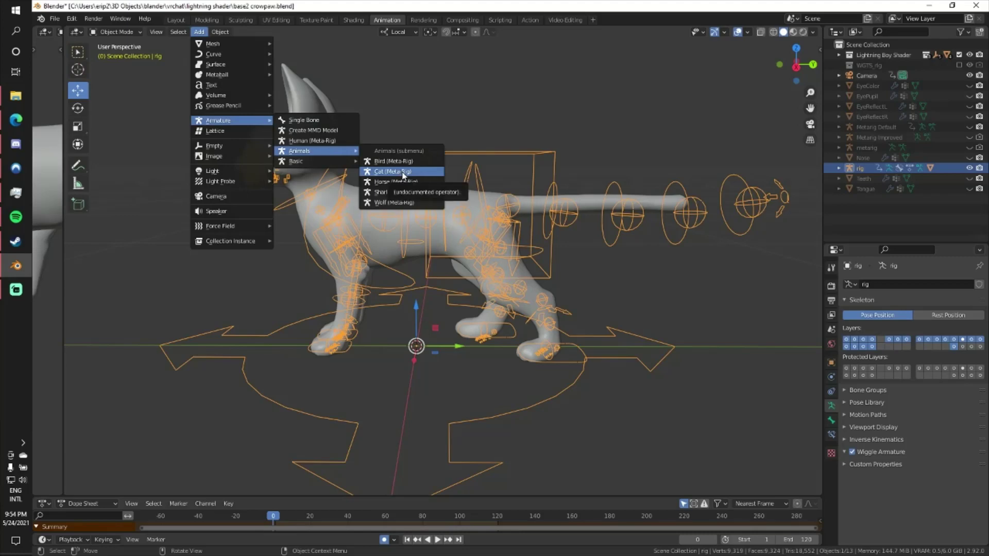
left_click(690, 282)
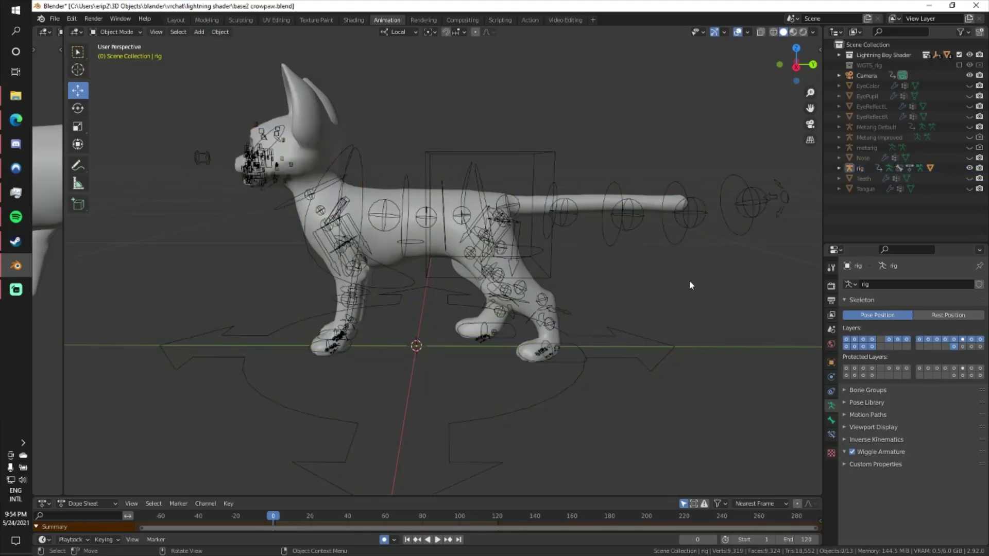
middle_click_drag(616, 280, 626, 280)
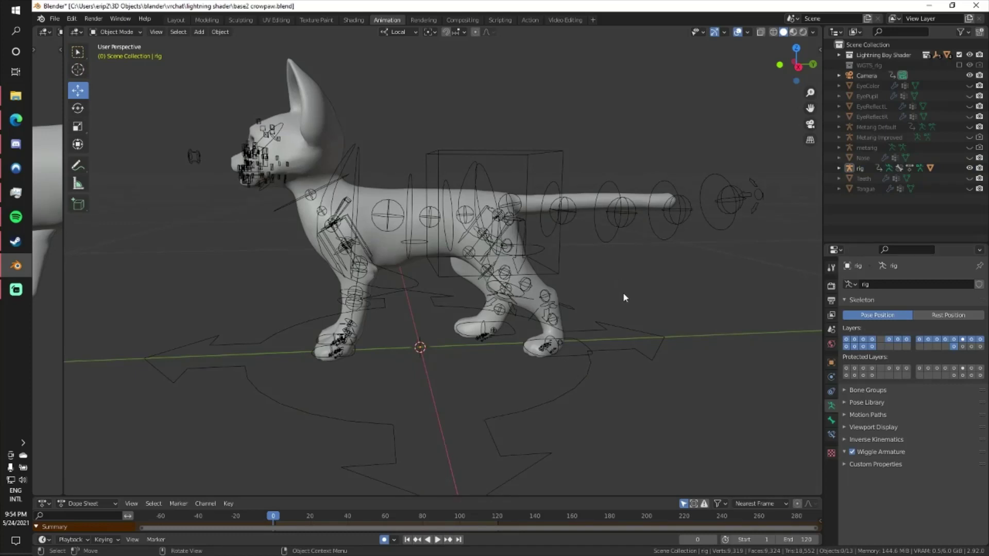